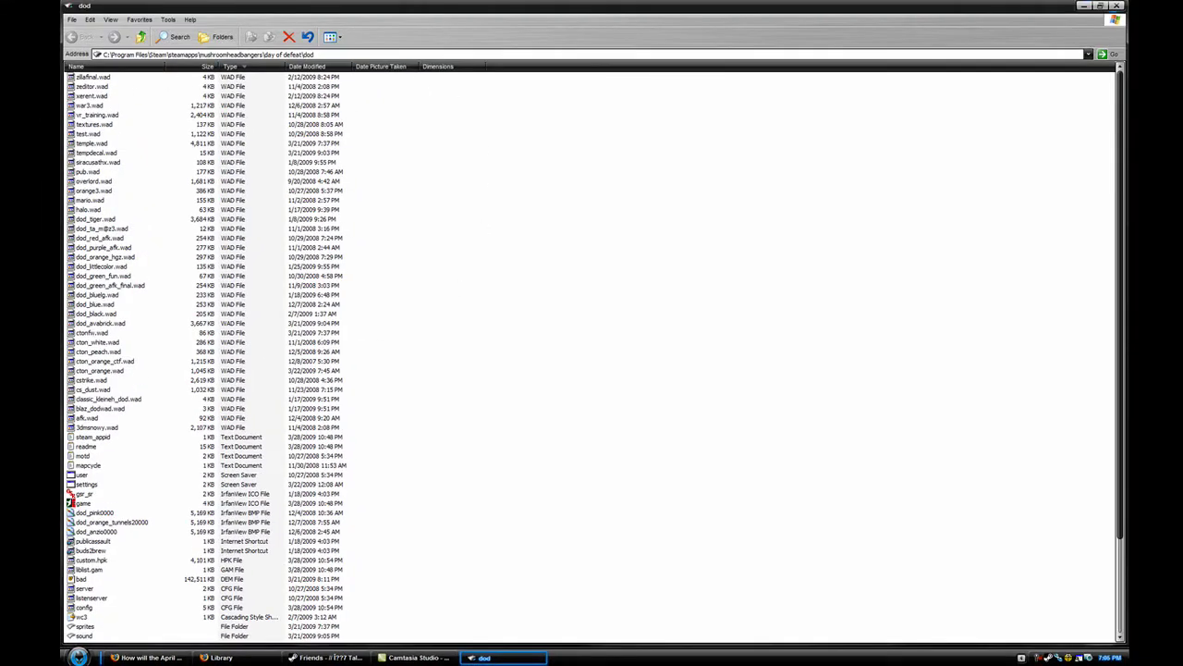
Step: Close the dod folder window and dismiss the Recycle Bin's context menu on the desktop
{"action": "left_click", "coordinate": [1116, 6]}
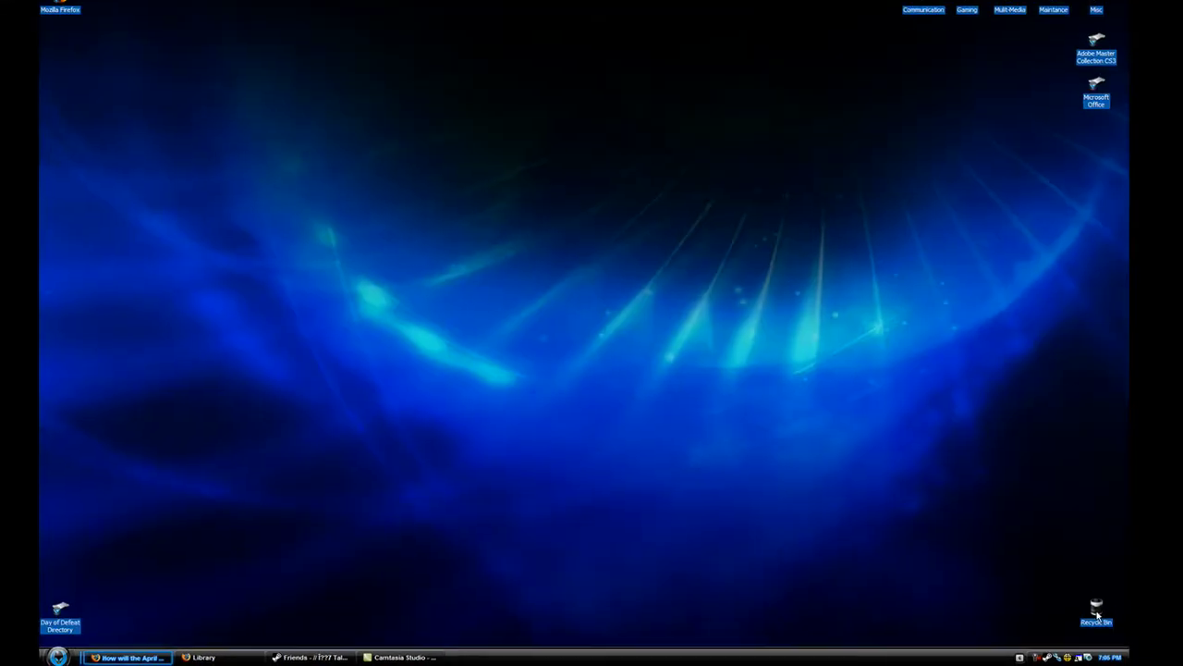
{"action": "right_click", "coordinate": [1097, 615]}
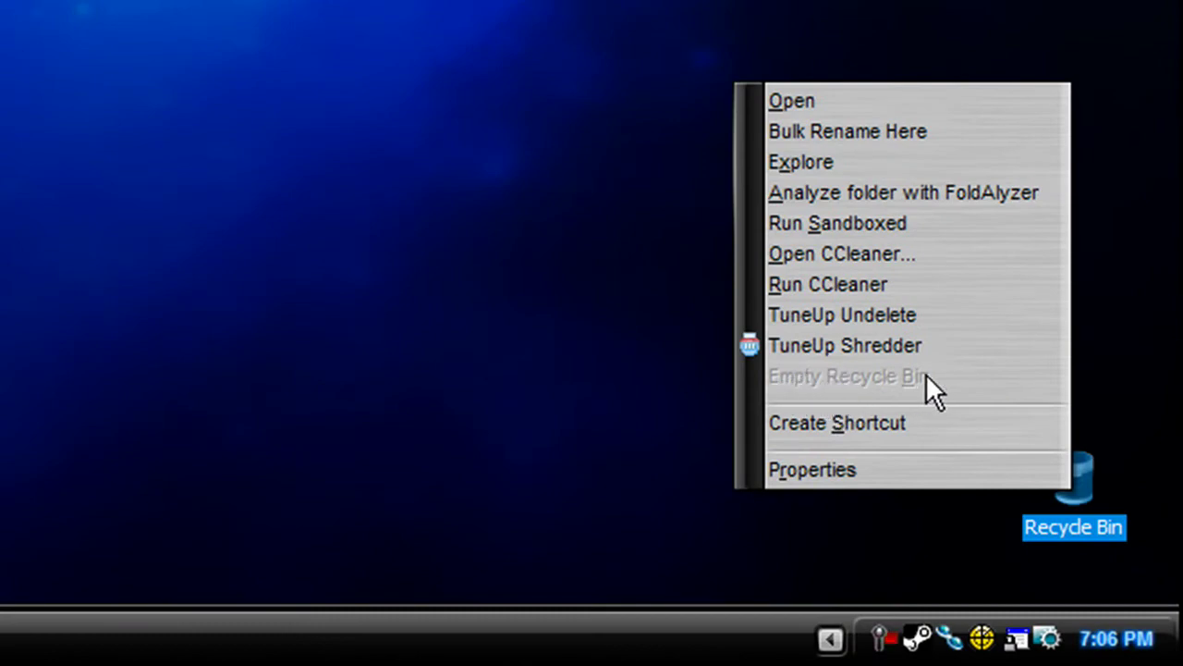
{"action": "left_click", "coordinate": [588, 3]}
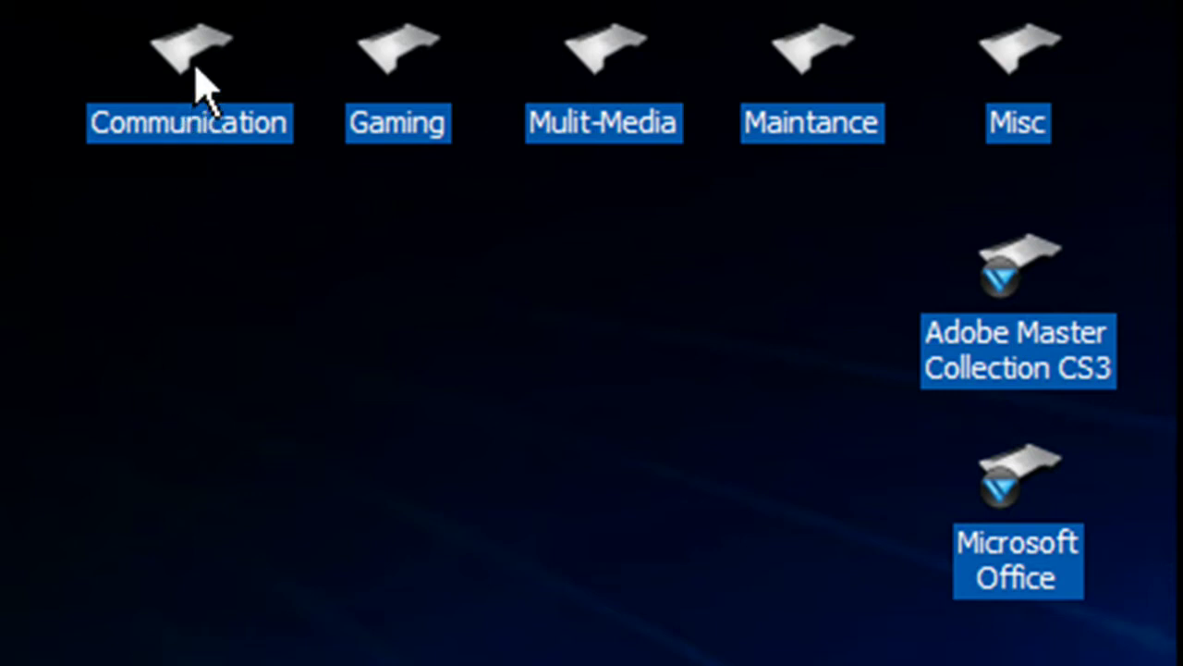
Step: Open Communication, launch Trillian Pro, collapse its Family and Friends groups, and hide it
{"action": "double_click", "coordinate": [197, 85]}
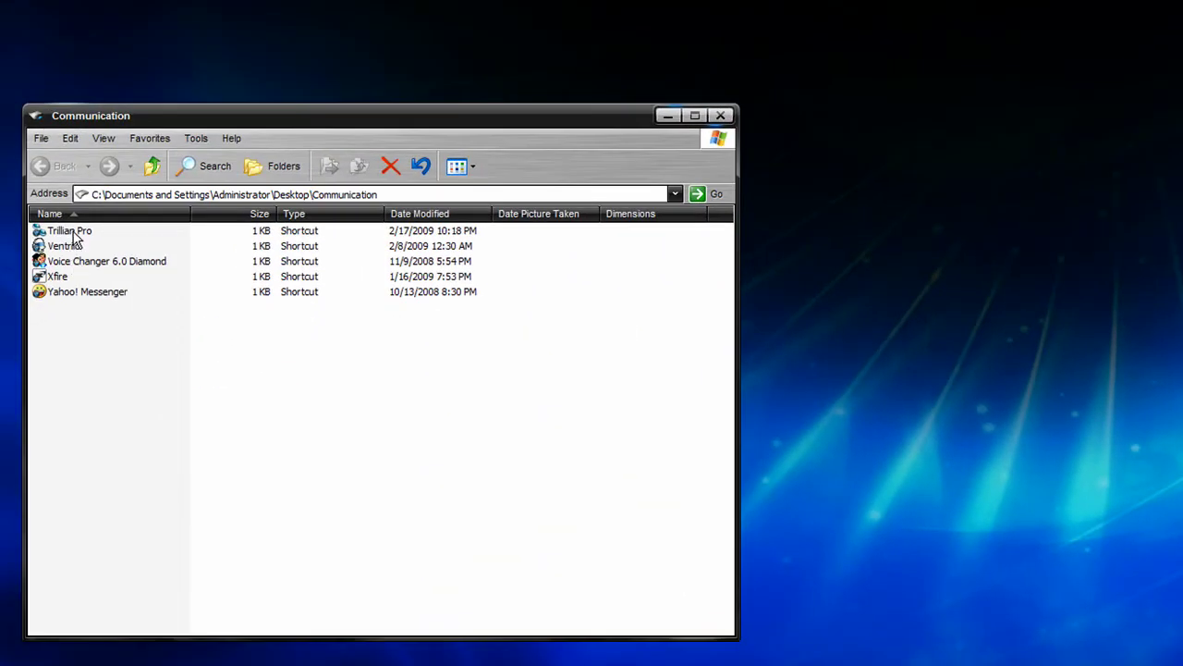
{"action": "left_click", "coordinate": [72, 232]}
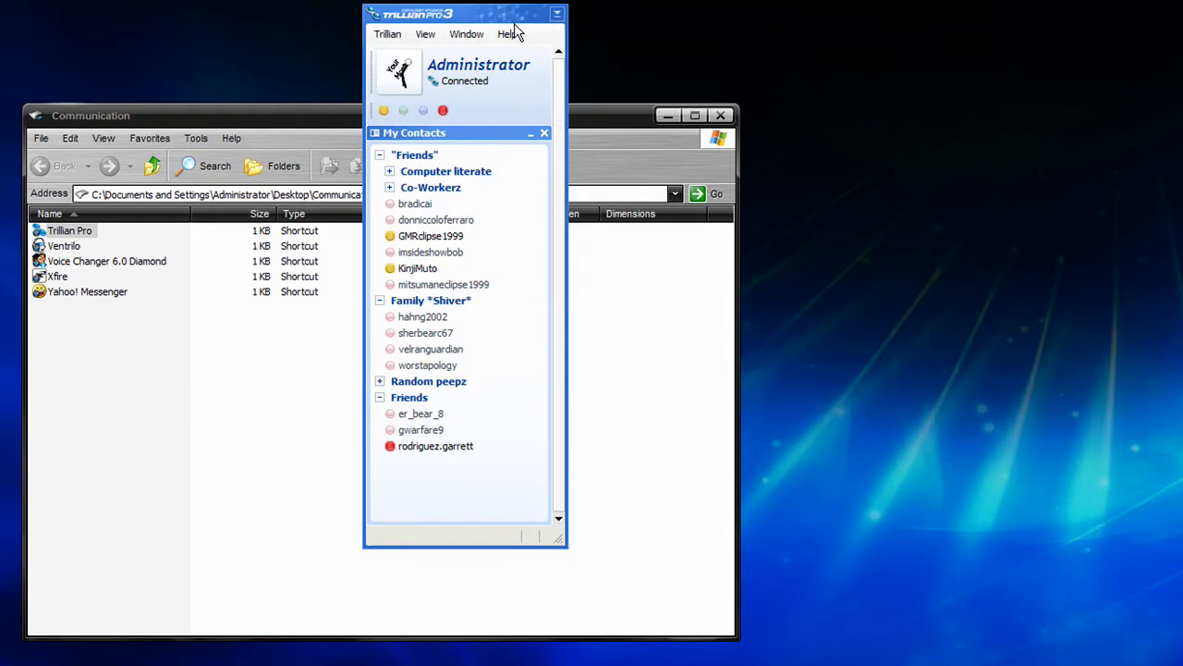
{"action": "left_click", "coordinate": [379, 301]}
{"action": "left_click", "coordinate": [379, 333]}
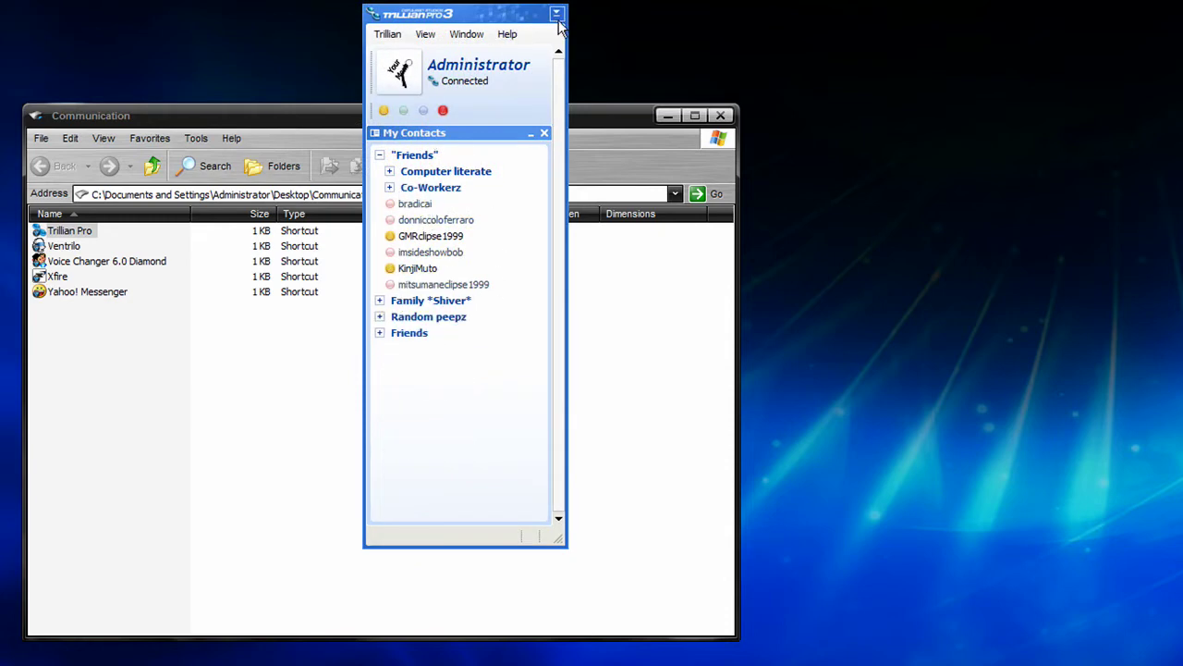
{"action": "left_click", "coordinate": [557, 14]}
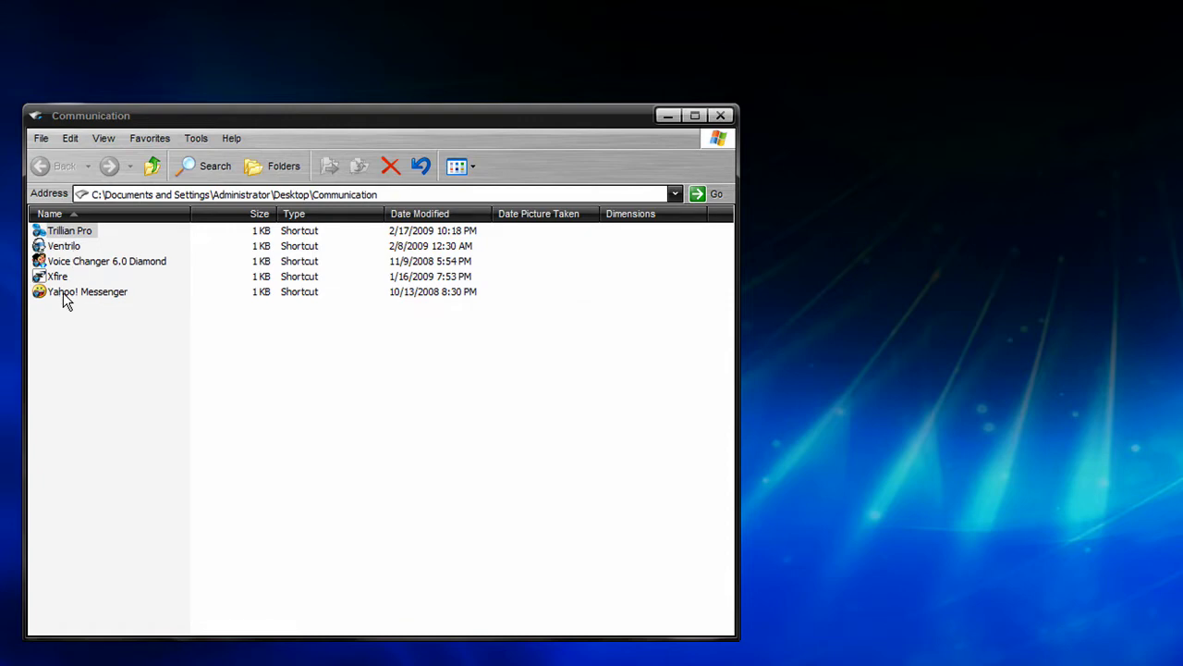
Step: Look over the Yahoo! Messenger, Xfire, Voice Changer and Ventrilo shortcuts, then close Communication
{"action": "left_click", "coordinate": [77, 294]}
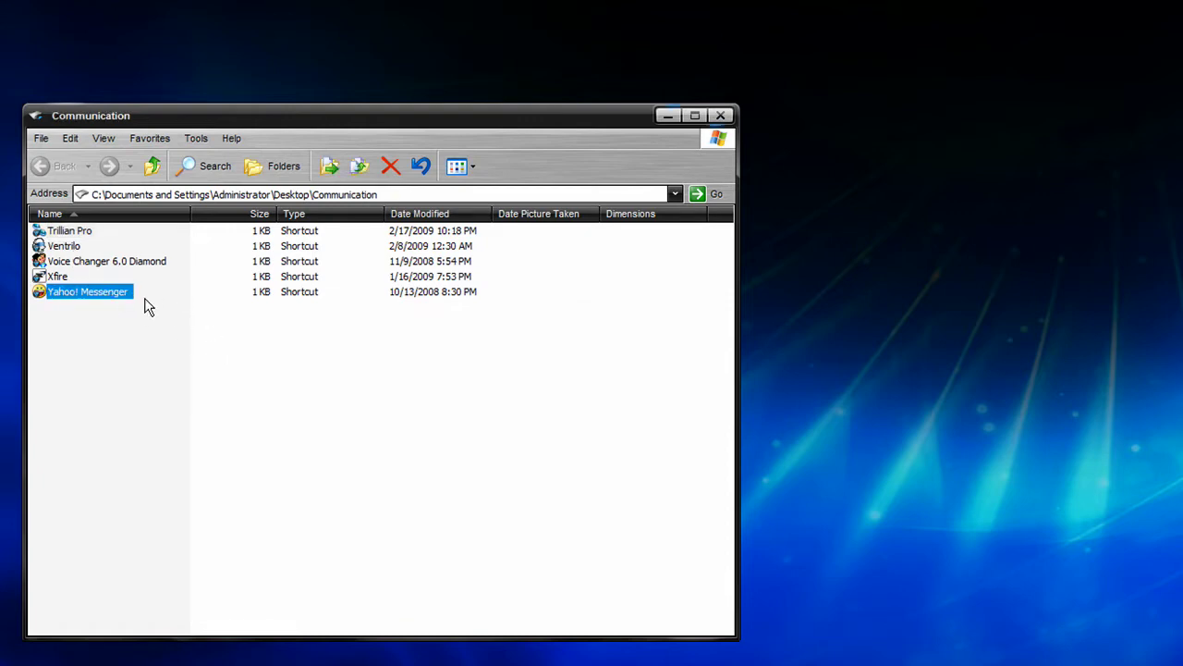
{"action": "left_click", "coordinate": [57, 277]}
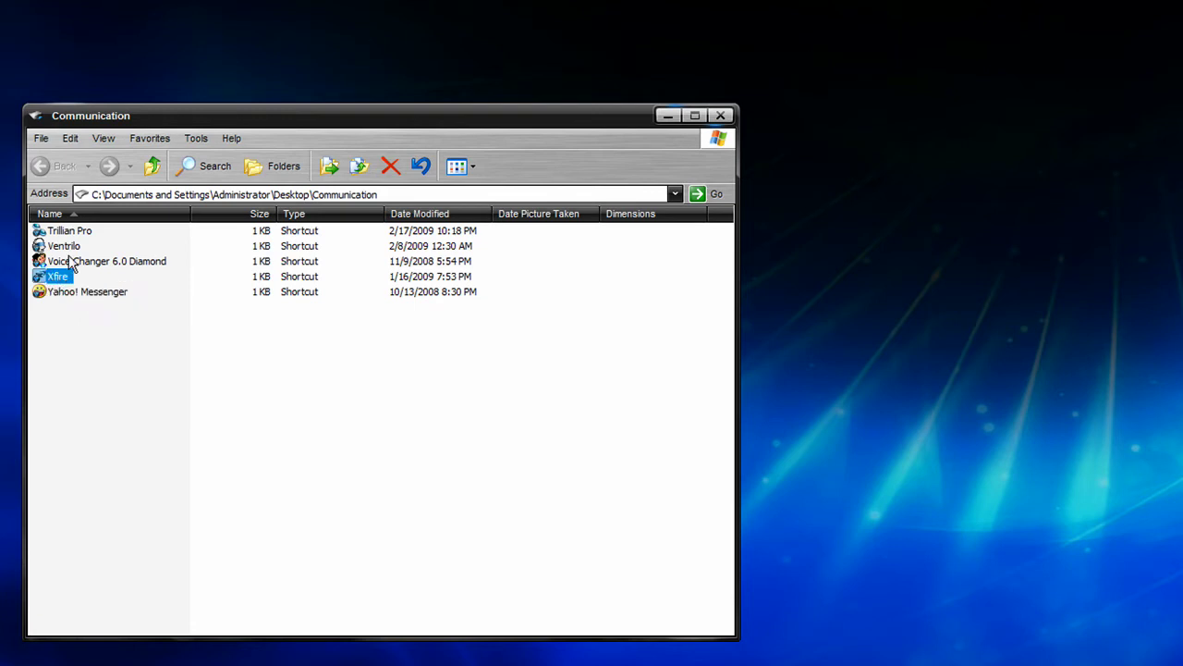
{"action": "left_click", "coordinate": [78, 262]}
{"action": "left_click", "coordinate": [76, 246]}
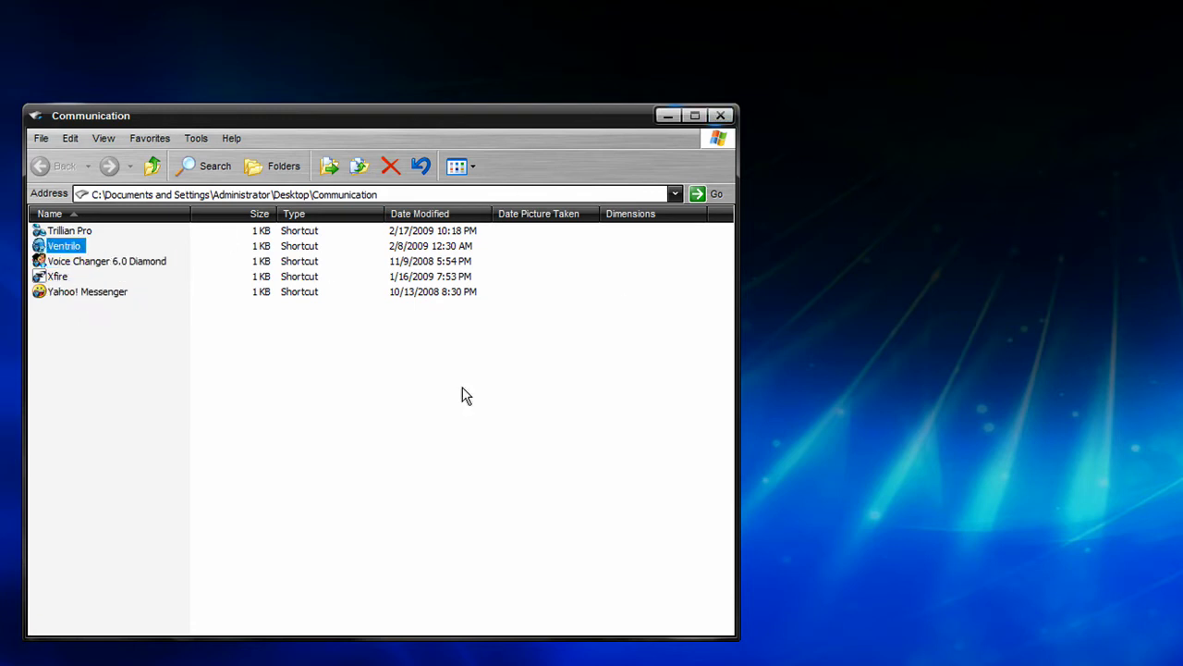
{"action": "left_click", "coordinate": [720, 116]}
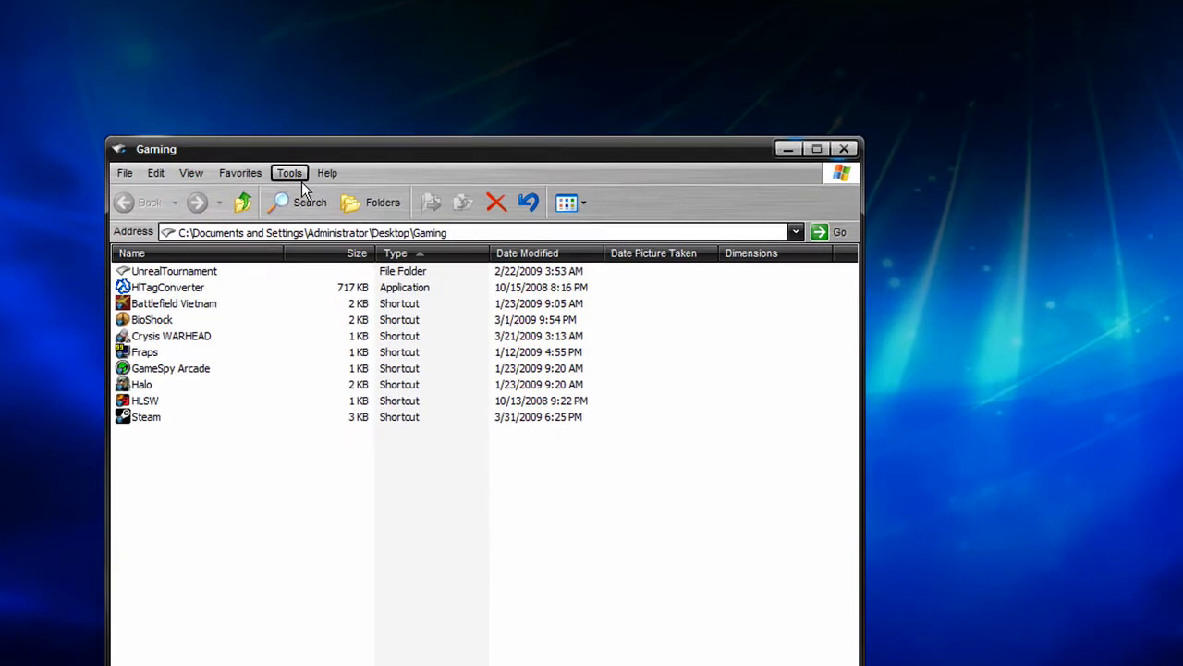
Step: Launch Steam from Gaming and select Counter-Strike and Bioshock in its games list
{"action": "left_click", "coordinate": [145, 417]}
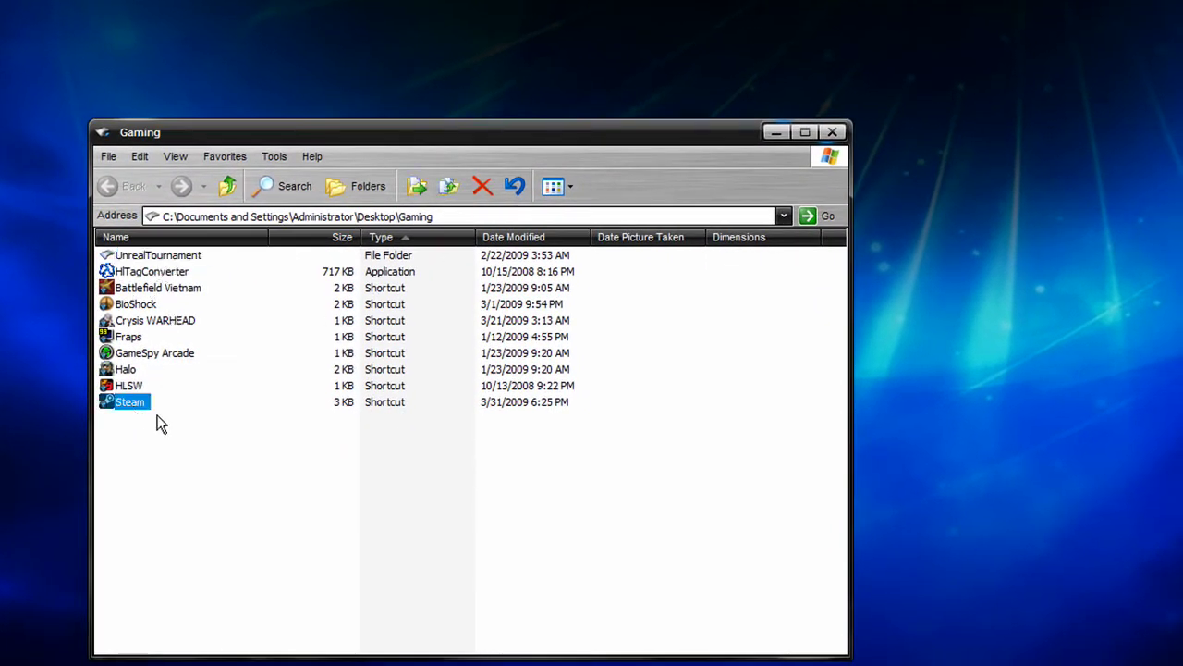
{"action": "double_click", "coordinate": [158, 416]}
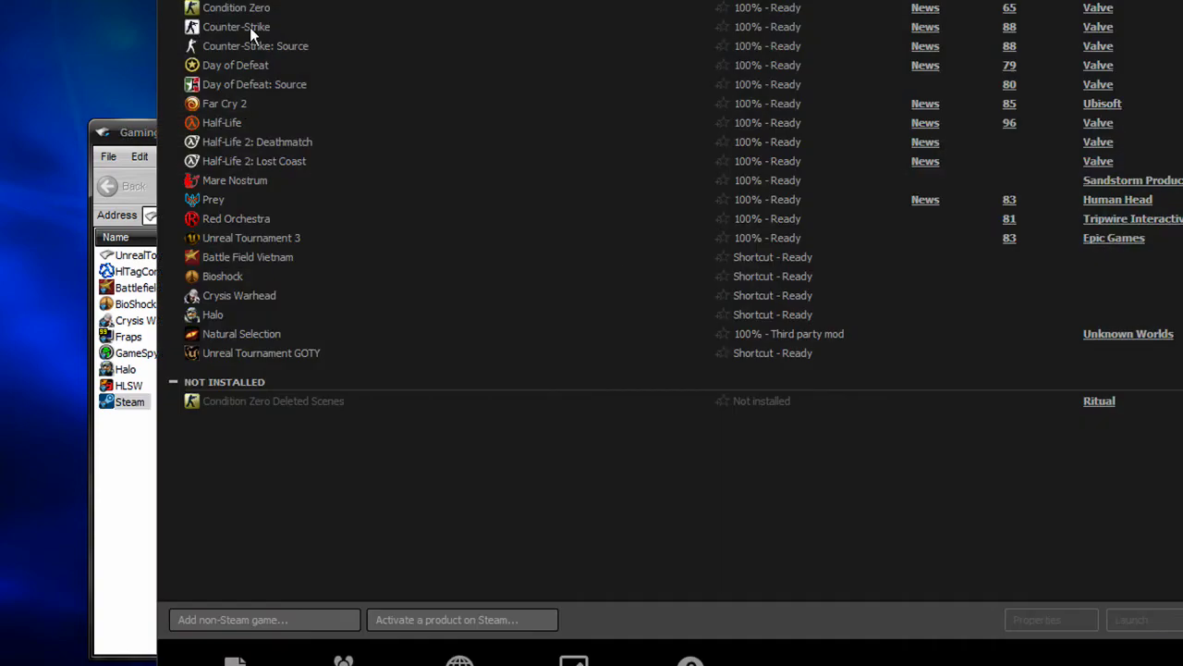
{"action": "left_click", "coordinate": [250, 27]}
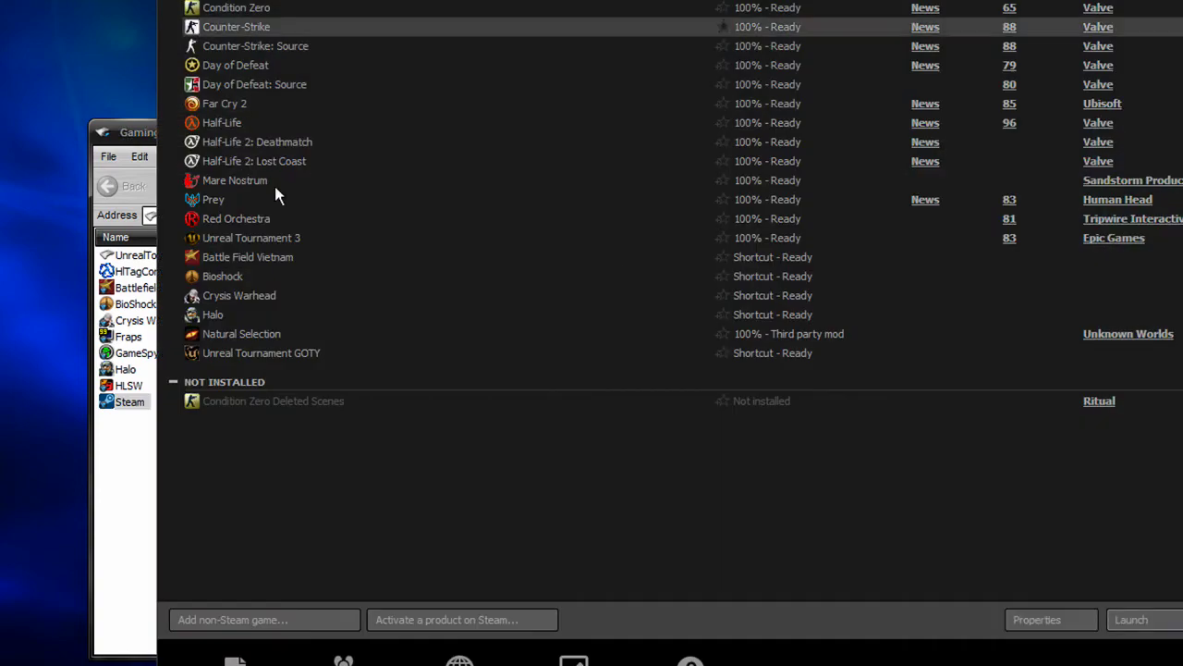
{"action": "left_click", "coordinate": [246, 276]}
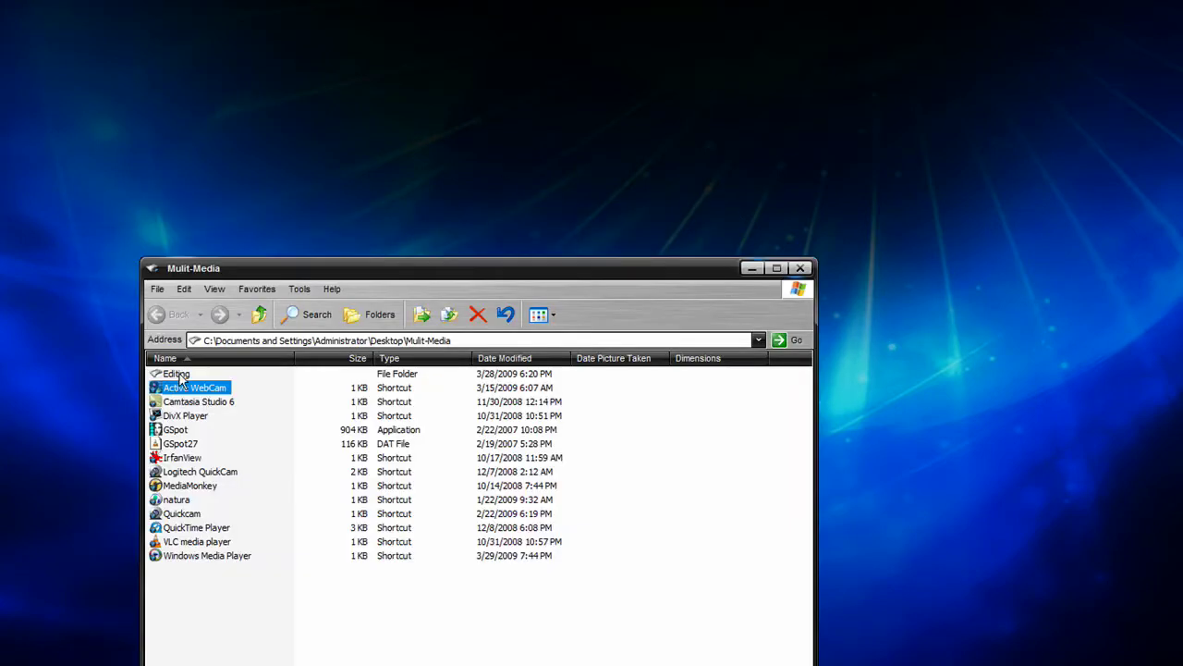
Step: Browse the Mulit-Media Editing folder's Blaze Media Pro, DVD Shrink, DivX Converter and Flix Pro shortcuts, then return up
{"action": "double_click", "coordinate": [180, 375]}
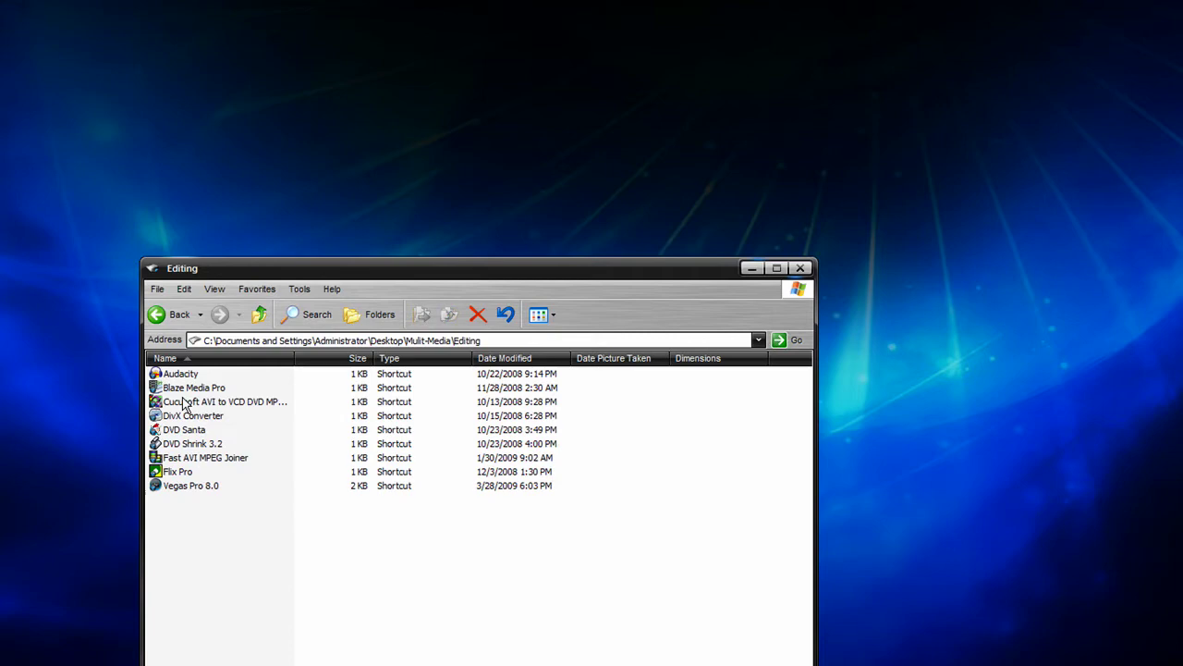
{"action": "left_click", "coordinate": [188, 388]}
{"action": "left_click", "coordinate": [211, 446]}
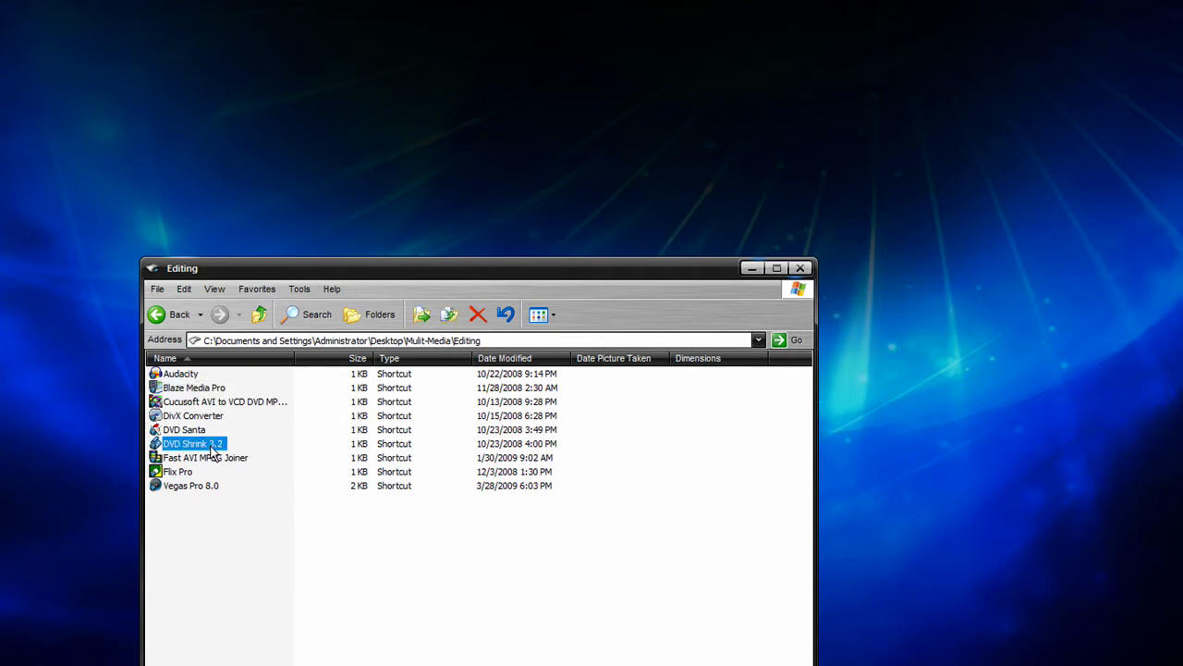
{"action": "left_click", "coordinate": [189, 417]}
{"action": "left_click", "coordinate": [200, 389]}
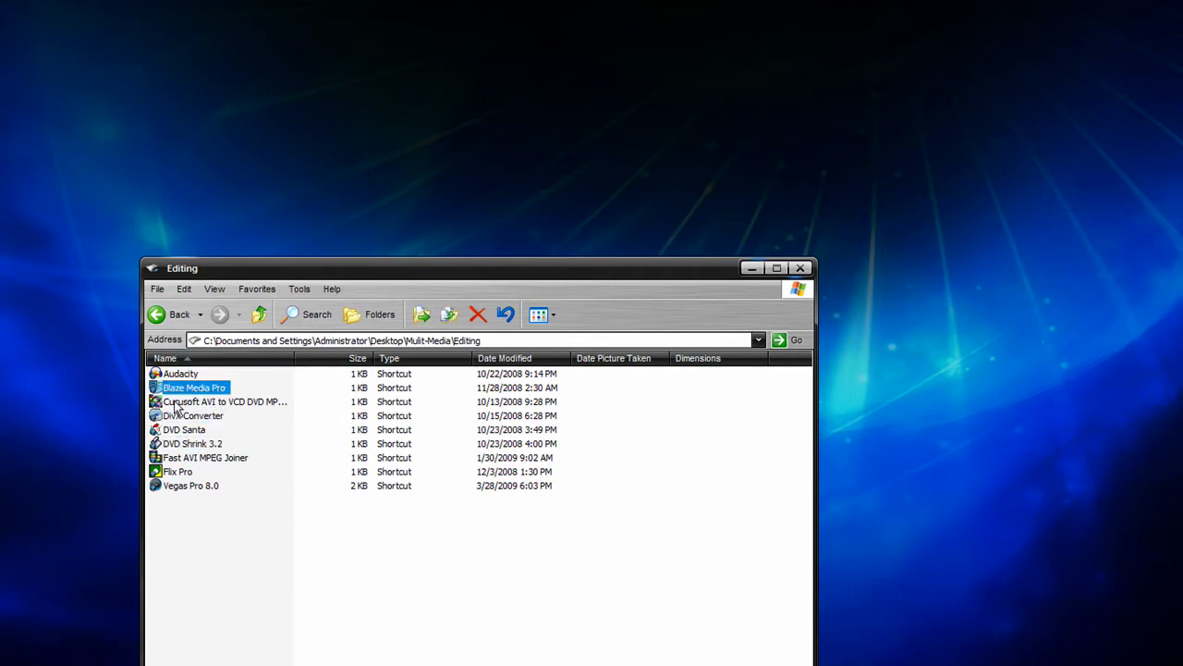
{"action": "left_click", "coordinate": [181, 471]}
{"action": "key", "text": "BackSpace"}
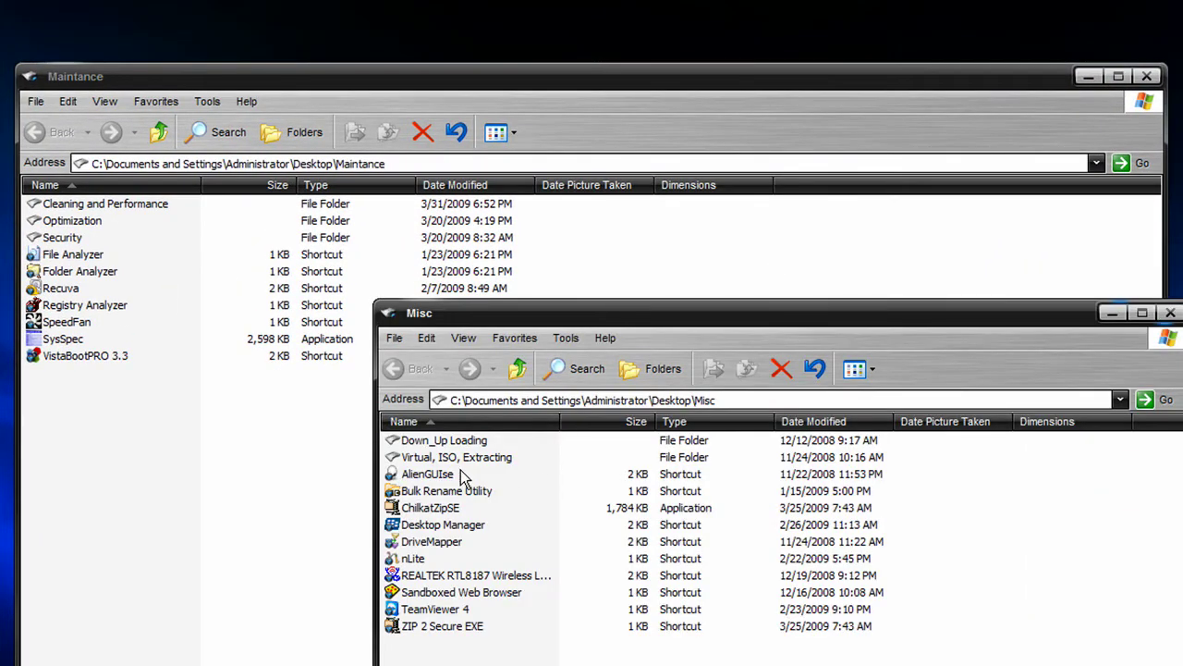
{"action": "left_click", "coordinate": [457, 457]}
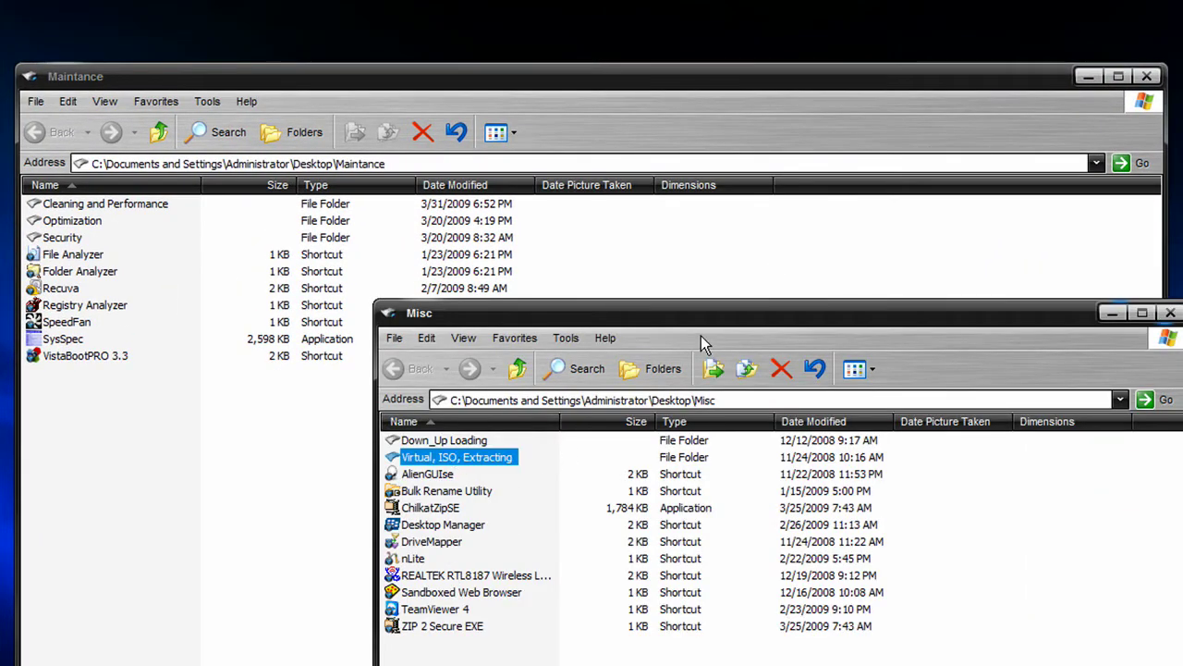
{"action": "left_click", "coordinate": [1170, 312]}
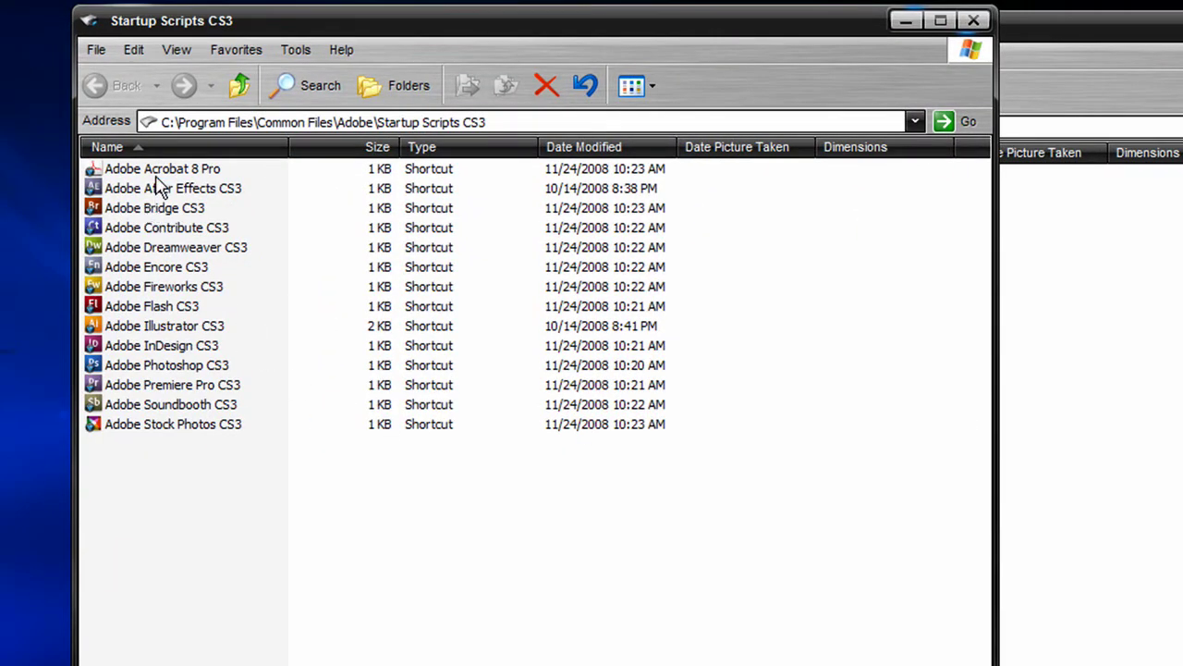
{"action": "left_click", "coordinate": [80, 181]}
{"action": "left_click", "coordinate": [191, 423]}
{"action": "left_click", "coordinate": [165, 206]}
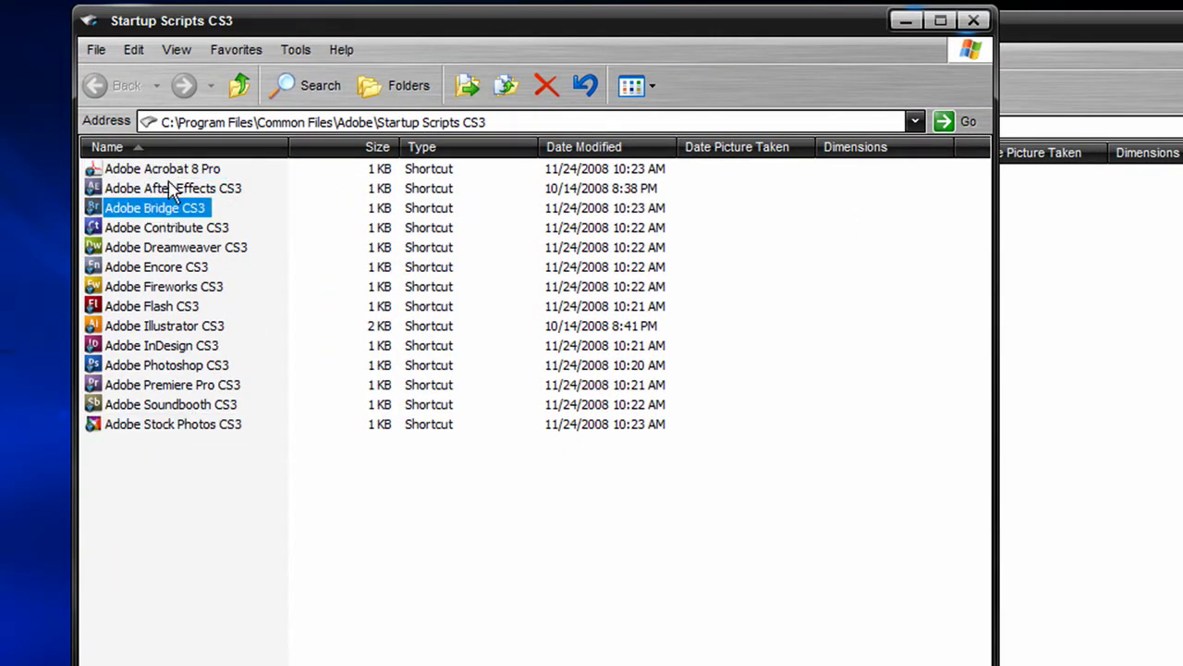
{"action": "left_click", "coordinate": [166, 188]}
{"action": "left_click", "coordinate": [974, 19]}
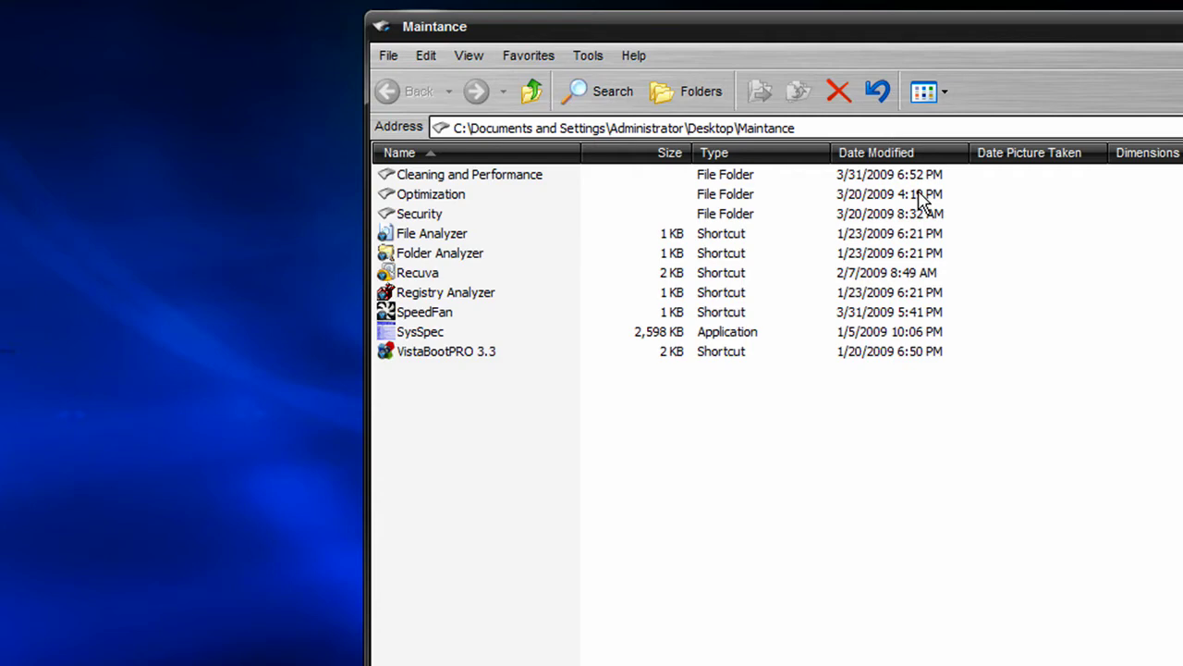
Step: From Maintance, open the Cleaning and Performance folder and launch CCleaner v2.18.878
{"action": "left_click", "coordinate": [444, 314]}
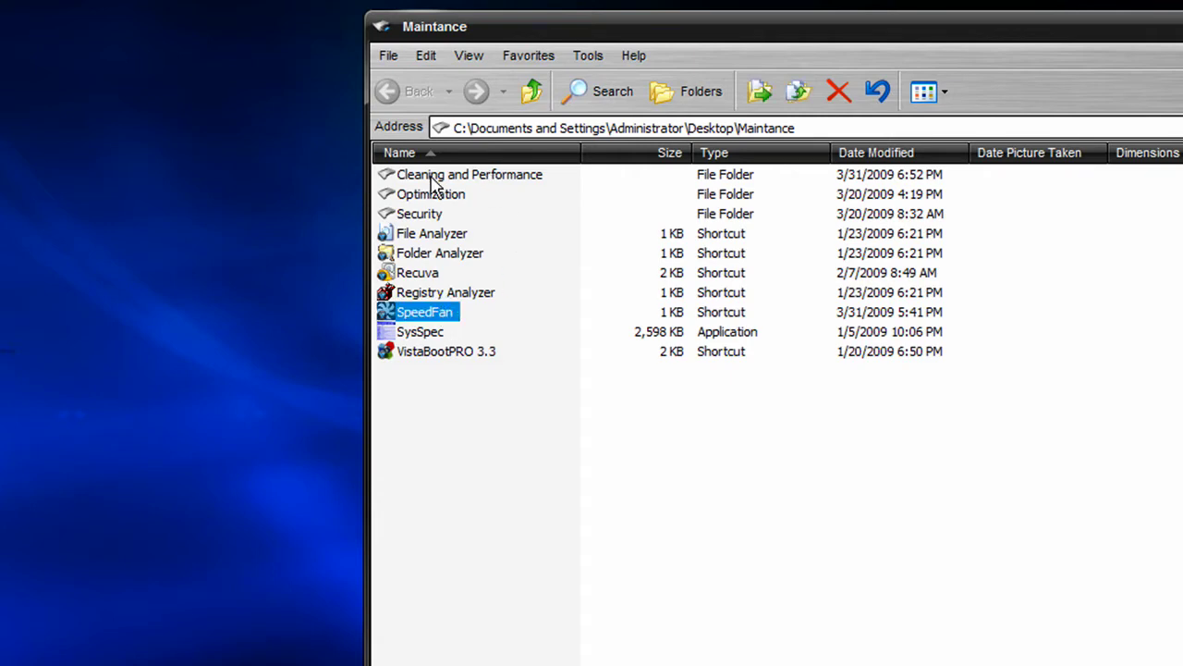
{"action": "double_click", "coordinate": [451, 181]}
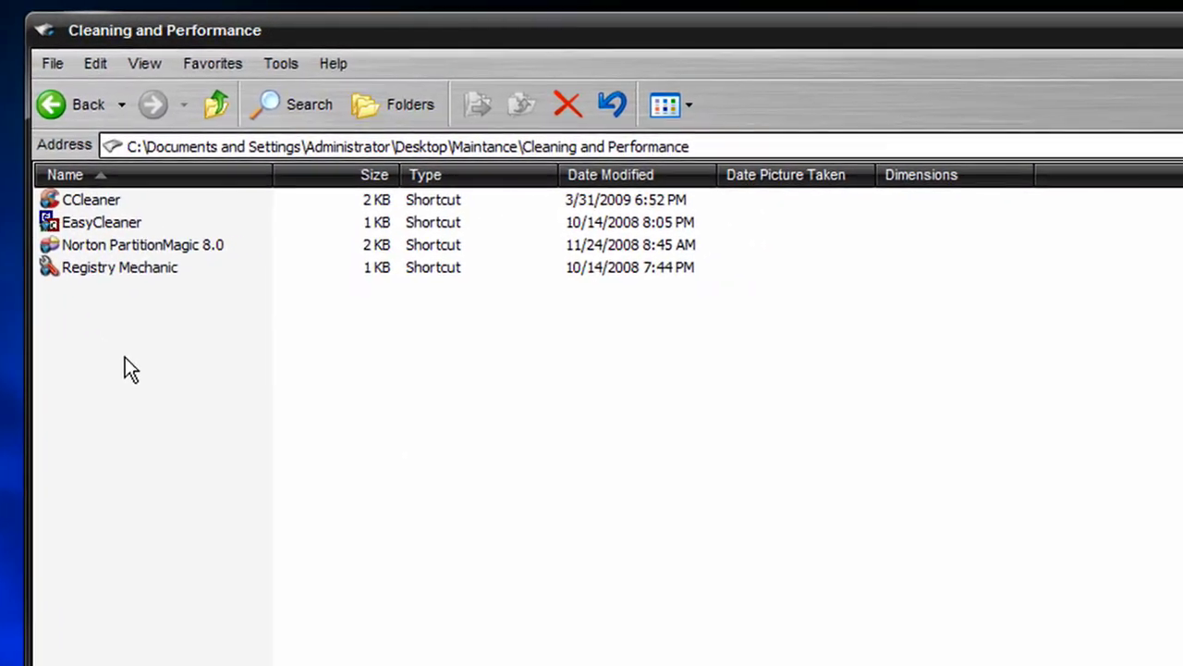
{"action": "double_click", "coordinate": [95, 202]}
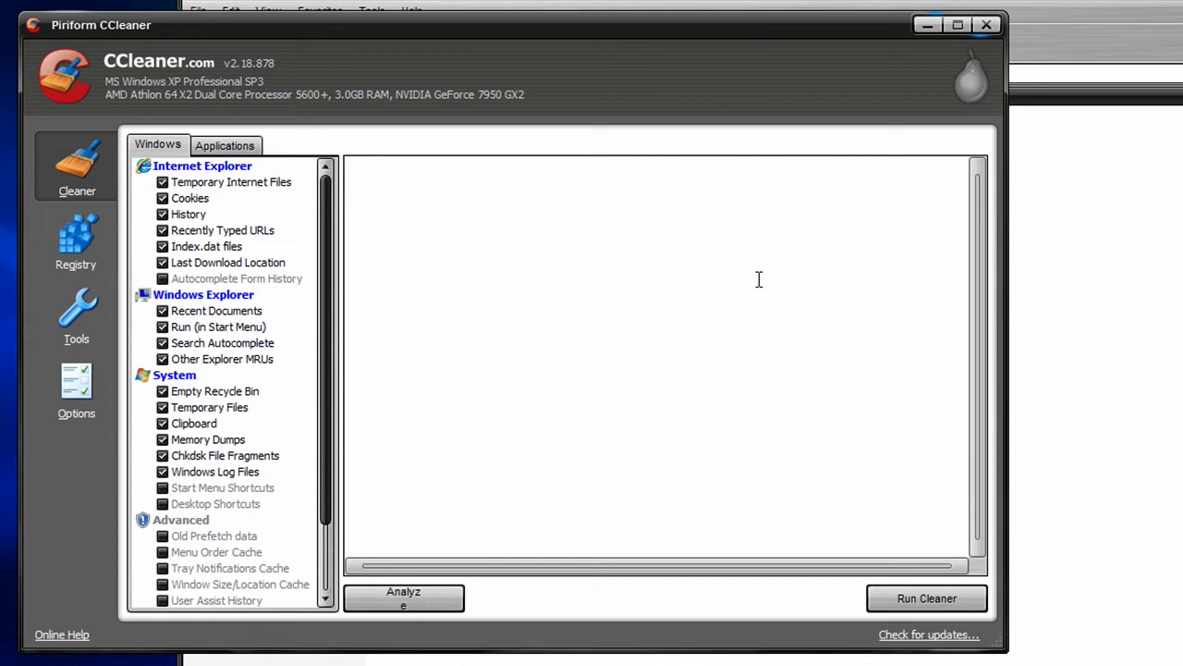
Step: View CCleaner's Registry page and Tools lists, checking SpySweeper, TeaTimer, LCDMon and LGDCore startup entries
{"action": "left_click", "coordinate": [102, 260]}
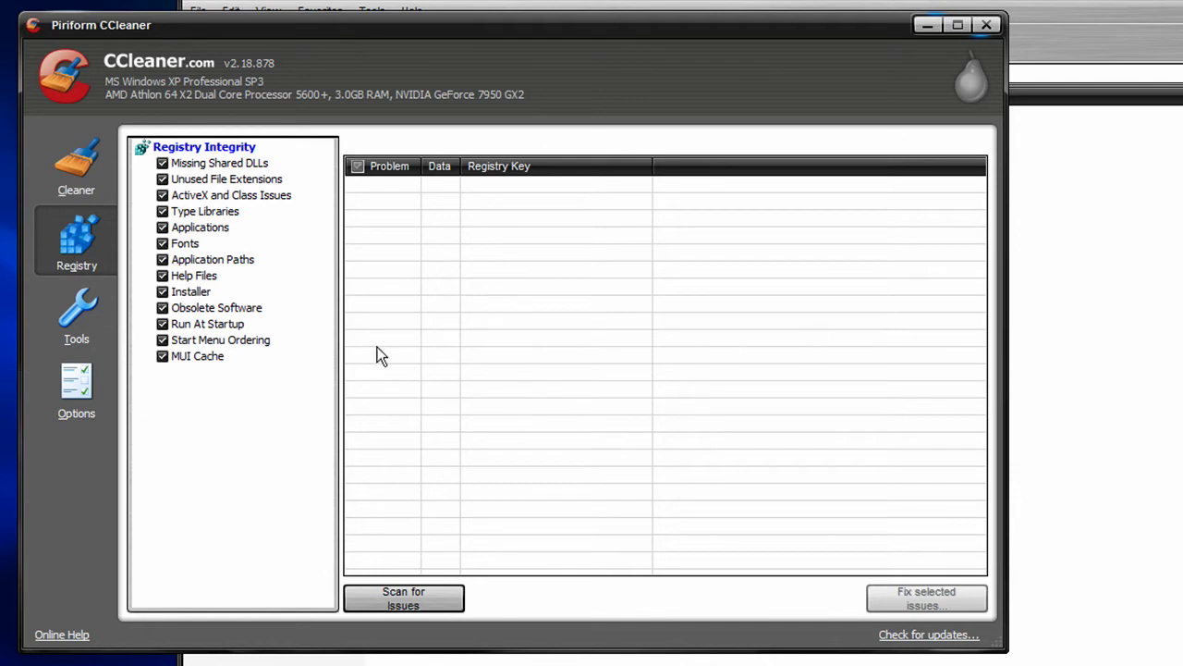
{"action": "left_click", "coordinate": [73, 321]}
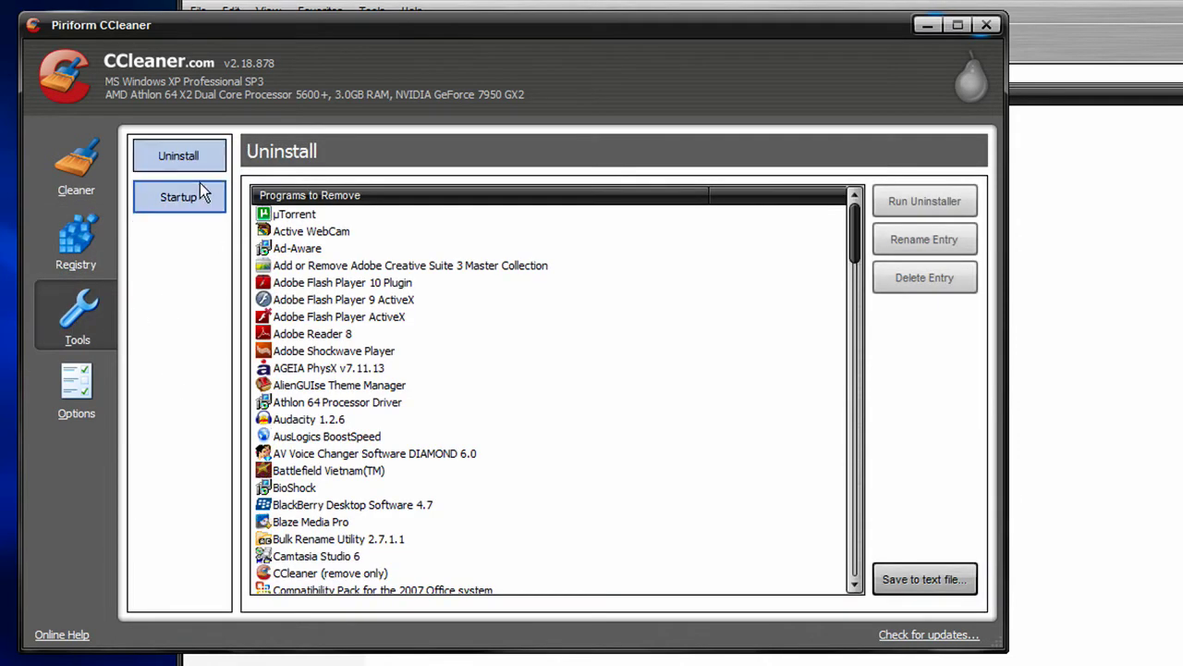
{"action": "left_click", "coordinate": [202, 190]}
{"action": "left_click", "coordinate": [427, 254]}
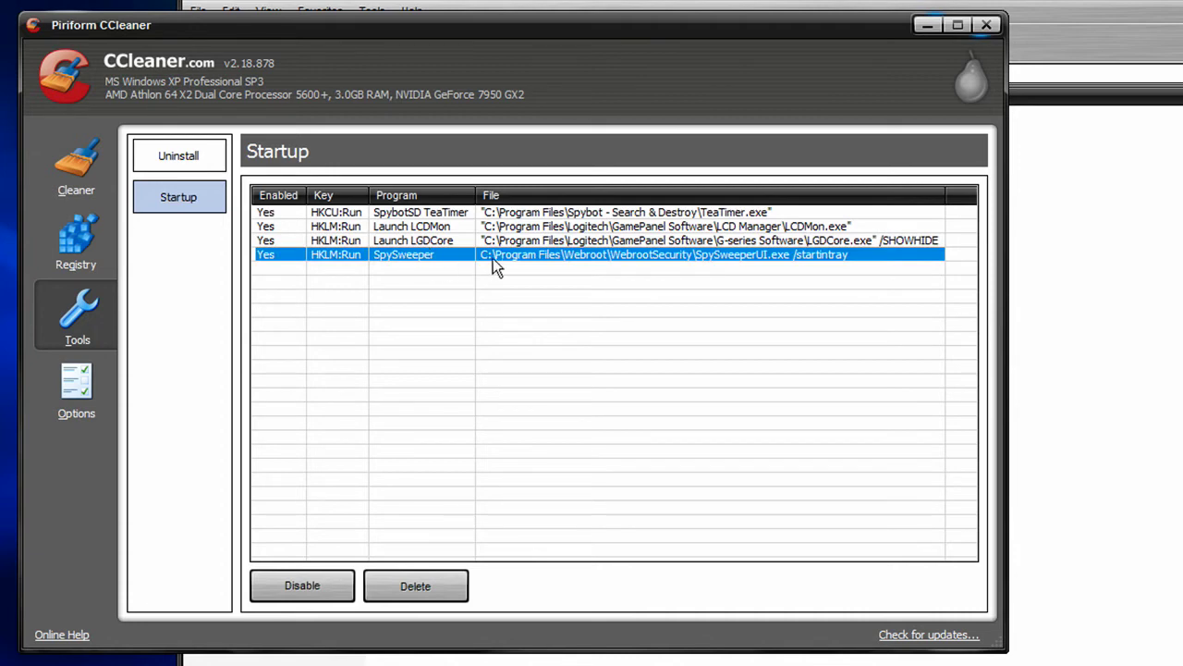
{"action": "left_click", "coordinate": [432, 214]}
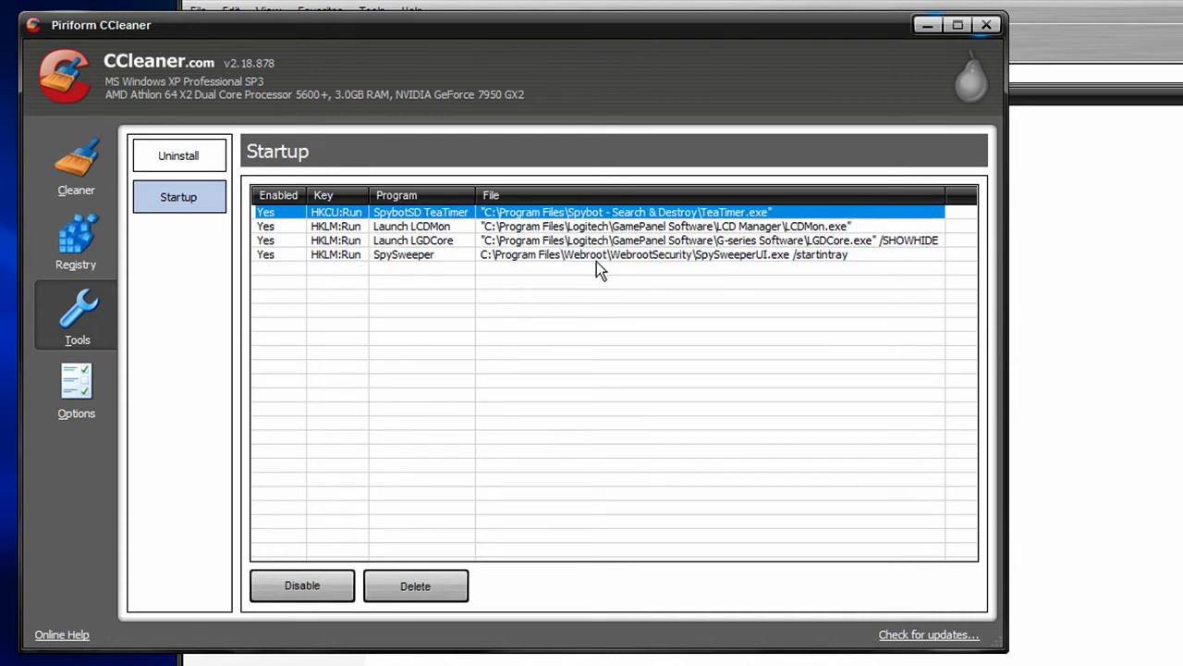
{"action": "left_click", "coordinate": [451, 255]}
{"action": "left_click", "coordinate": [475, 229]}
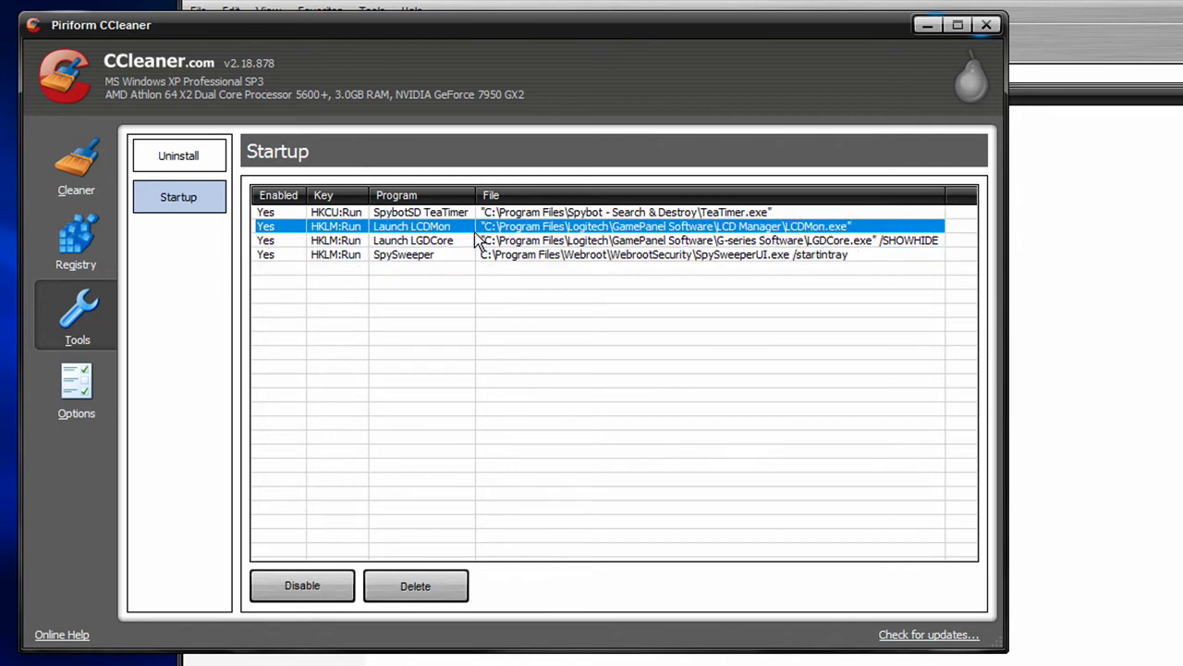
{"action": "left_click", "coordinate": [477, 256]}
{"action": "left_click", "coordinate": [459, 231]}
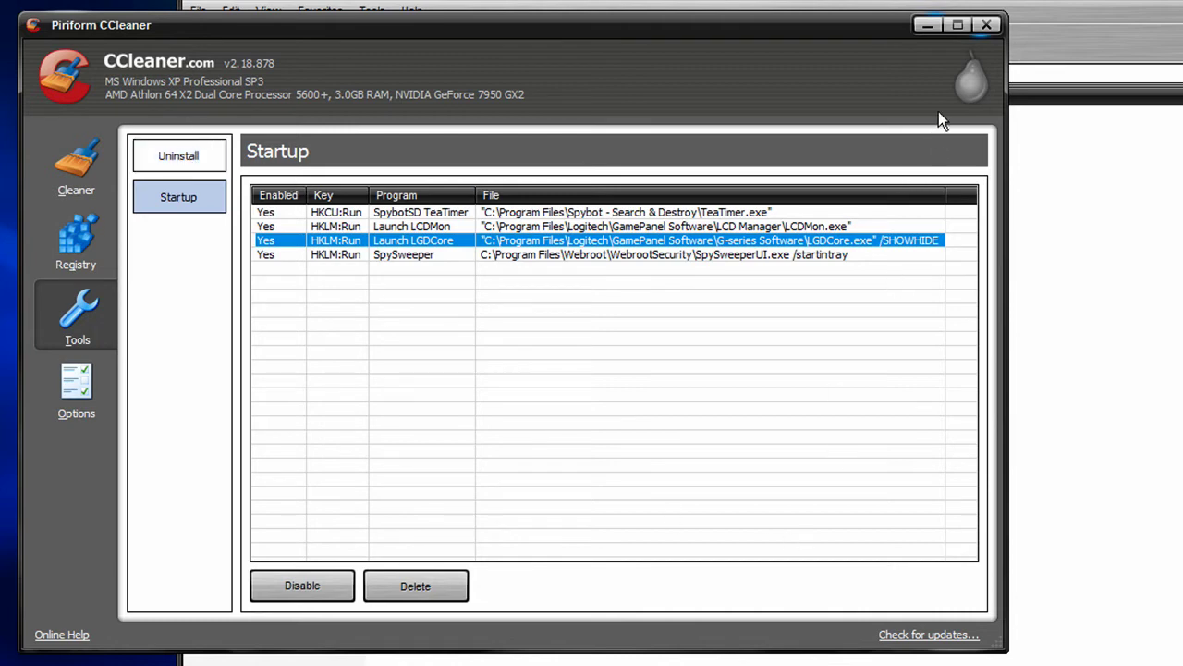
Step: Scroll through the Cleaner checklist, then close CCleaner
{"action": "left_click", "coordinate": [76, 164]}
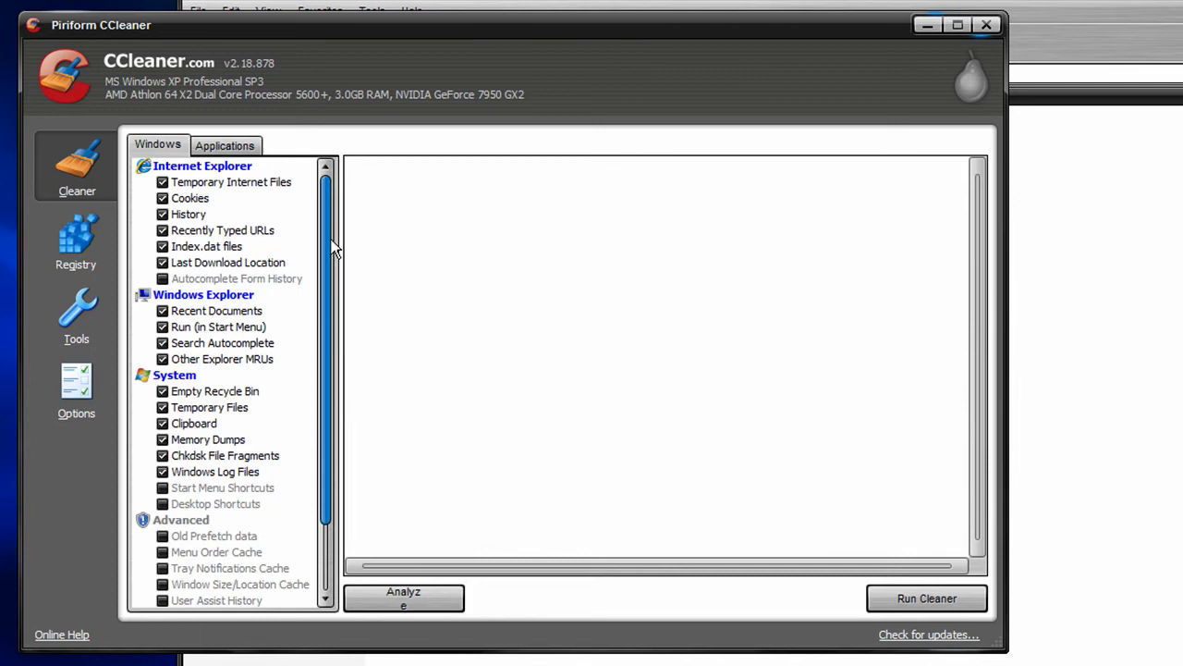
{"action": "scroll", "coordinate": [333, 250], "scroll_direction": "down", "scroll_amount": 2}
{"action": "left_click", "coordinate": [986, 24]}
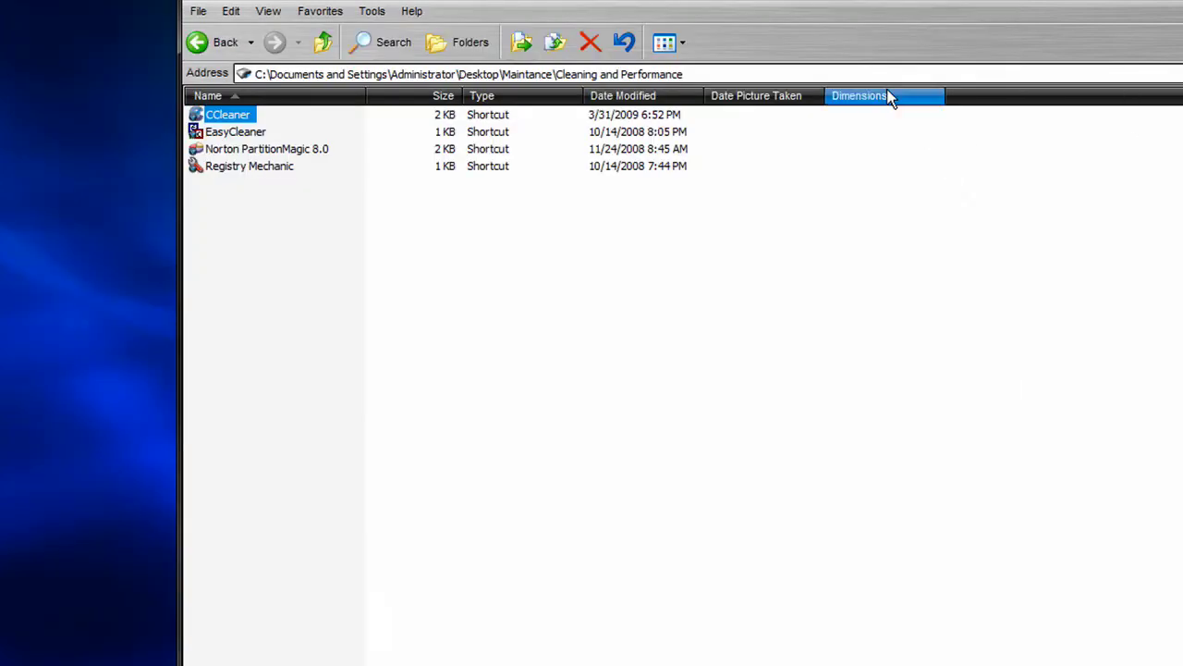
{"action": "double_click", "coordinate": [236, 138]}
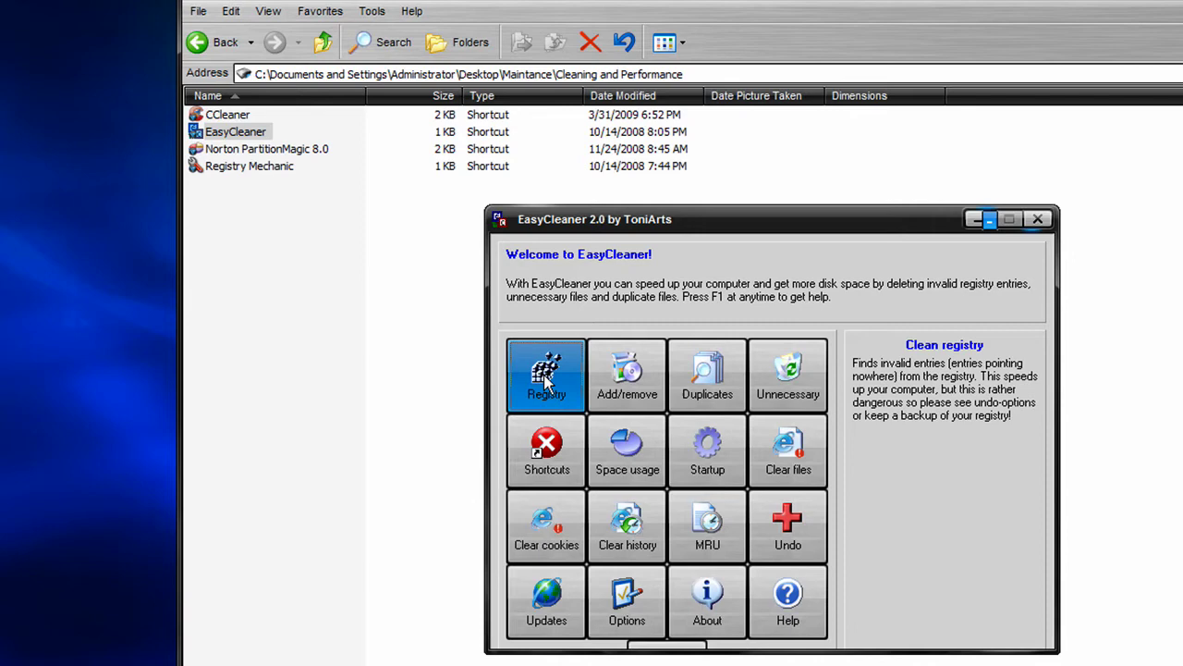
{"action": "left_click", "coordinate": [1039, 220]}
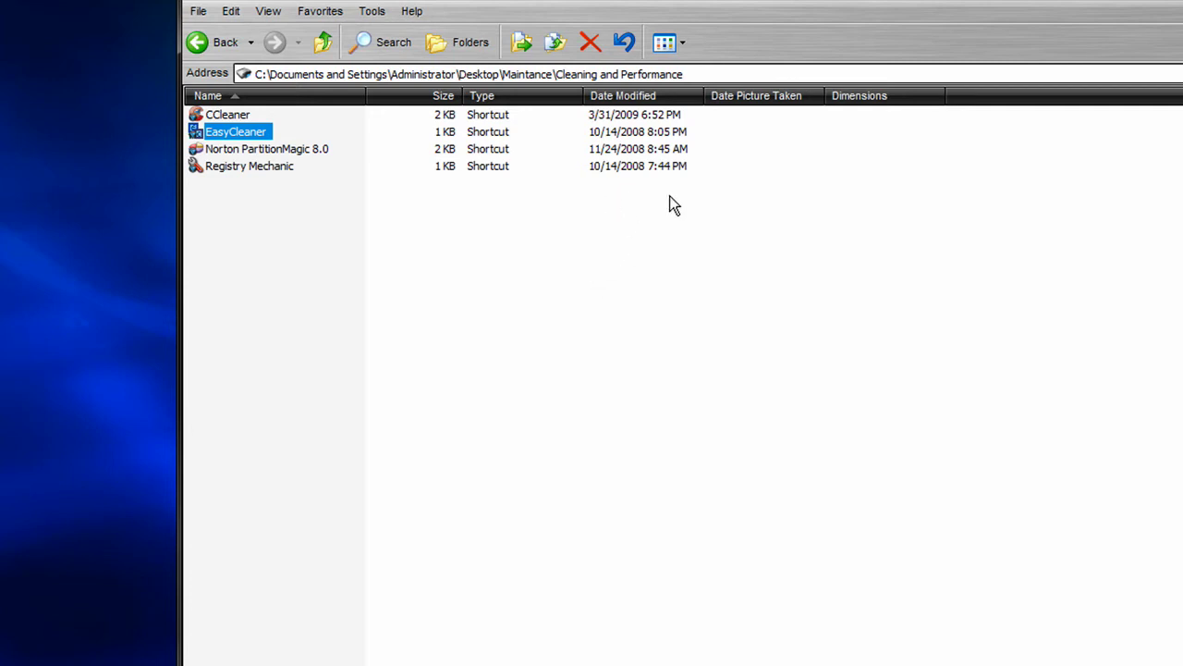
{"action": "double_click", "coordinate": [233, 167]}
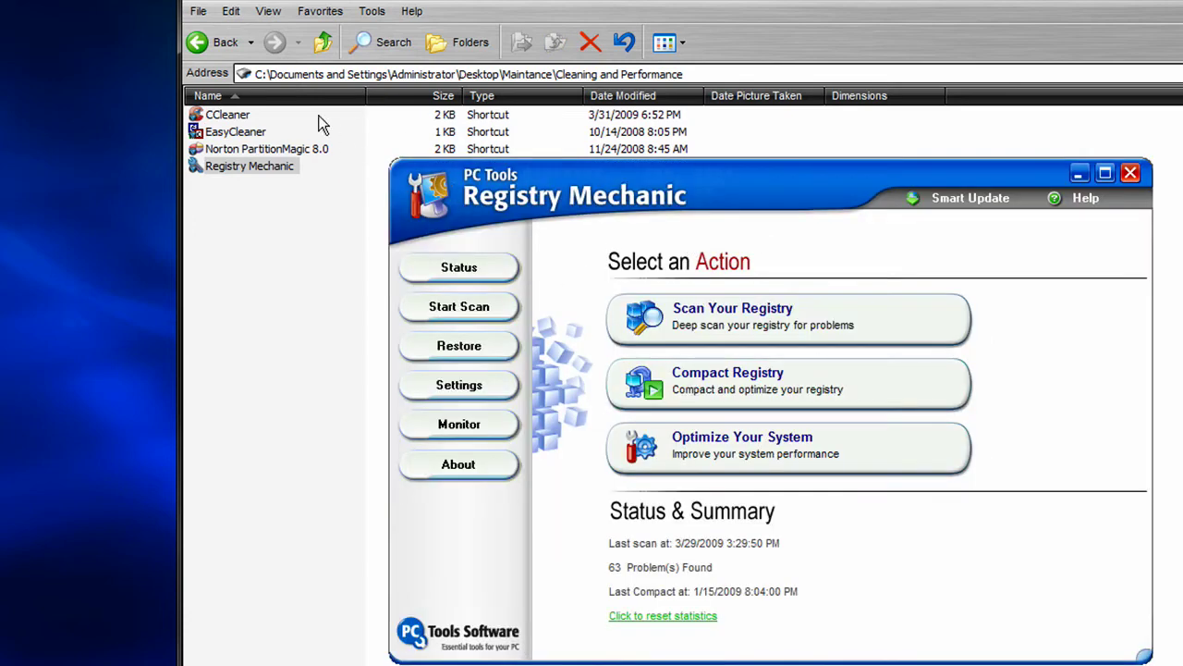
{"action": "left_click_drag", "start_coordinate": [721, 181], "coordinate": [614, 248]}
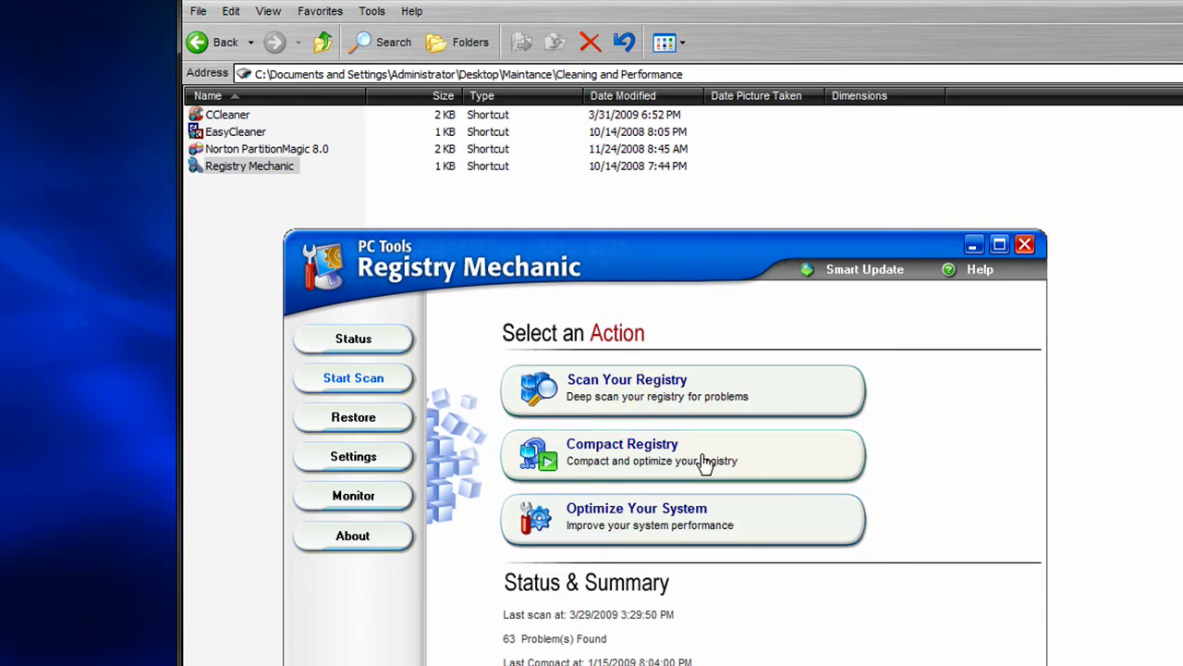
{"action": "left_click", "coordinate": [667, 468]}
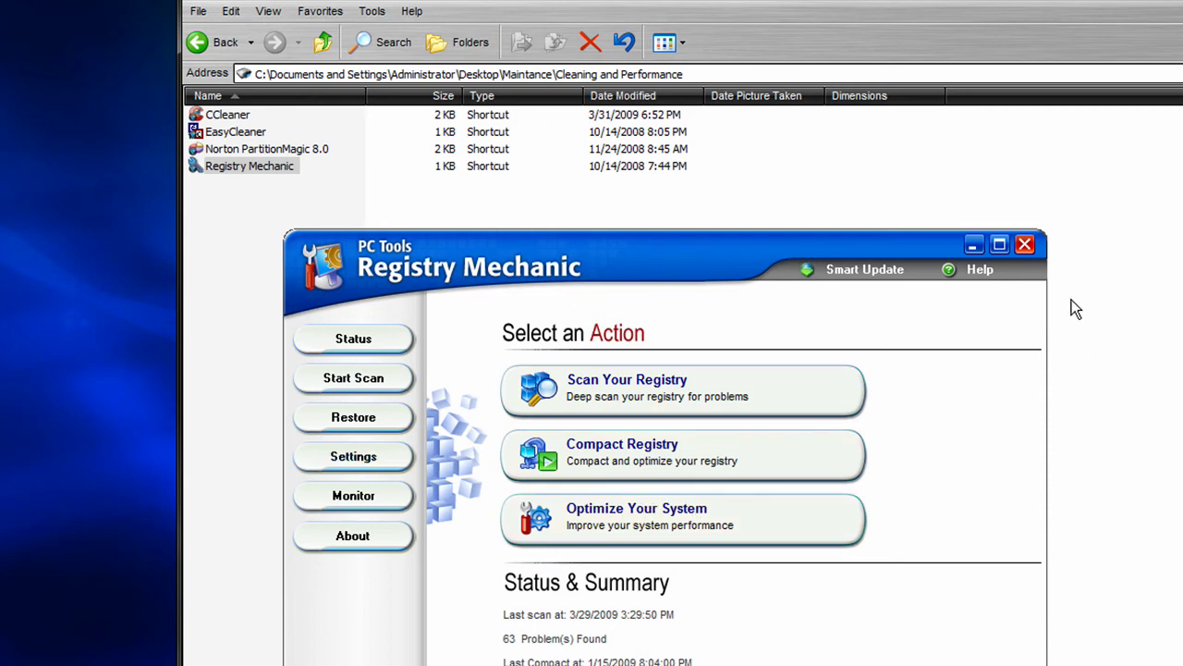
{"action": "left_click", "coordinate": [1025, 245]}
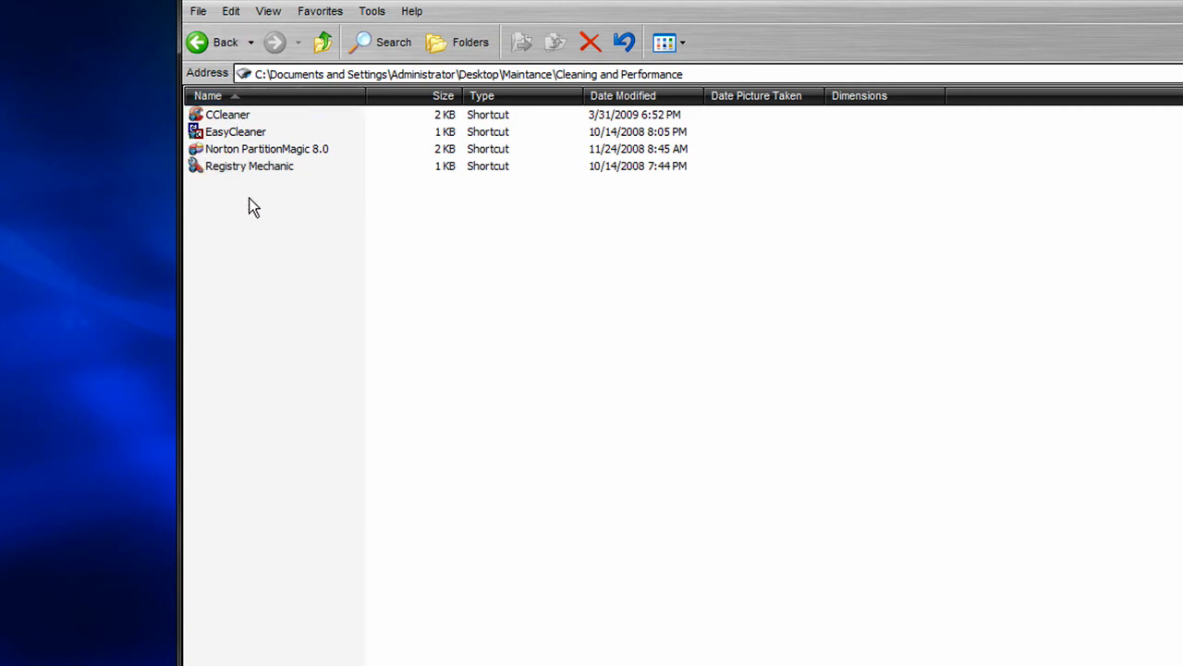
Step: Go back to Maintance, open the Optimization folder, and select the XP Smoker Pro shortcut
{"action": "left_click", "coordinate": [277, 168]}
{"action": "left_click", "coordinate": [214, 41]}
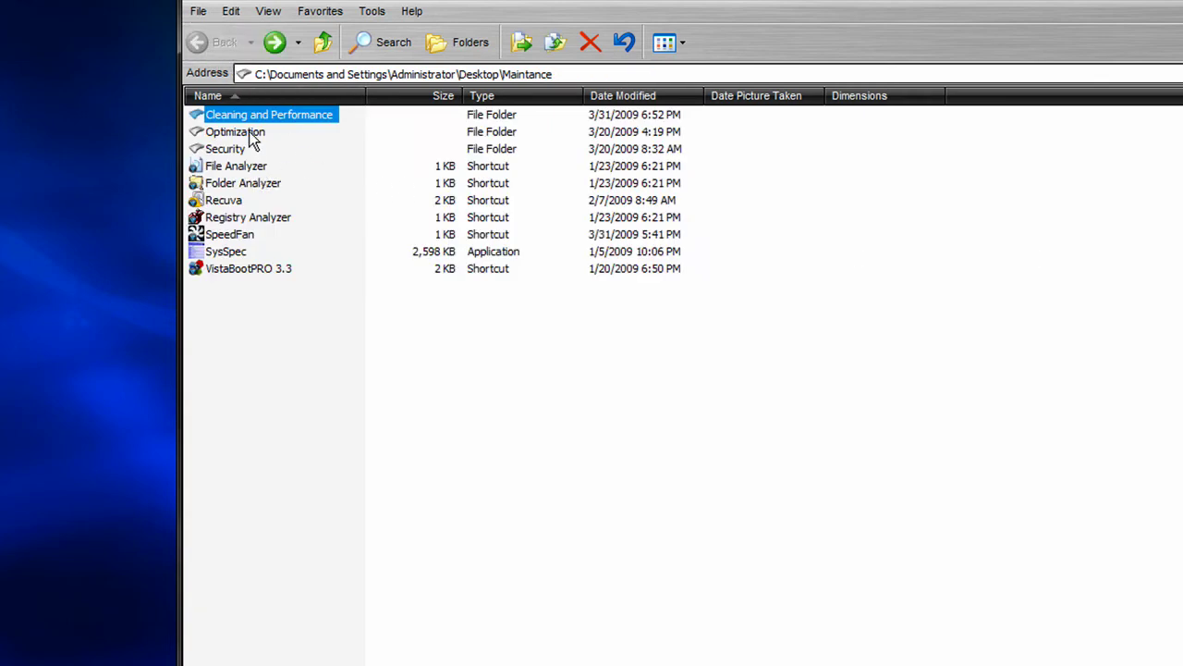
{"action": "double_click", "coordinate": [252, 134]}
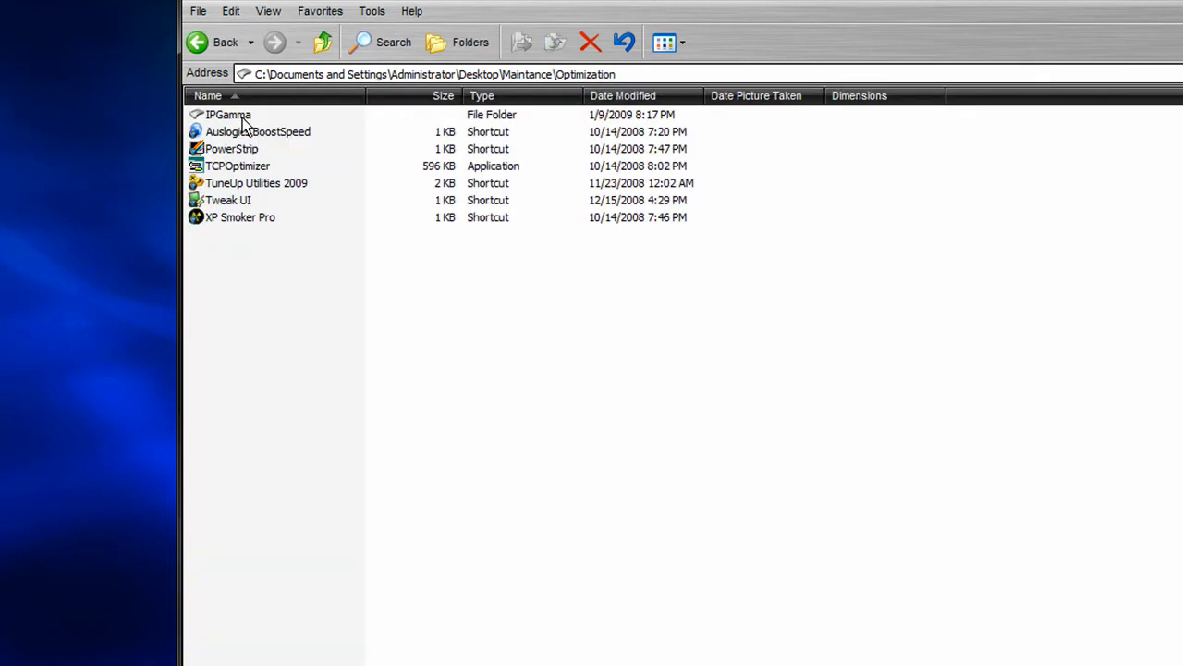
{"action": "left_click", "coordinate": [253, 220]}
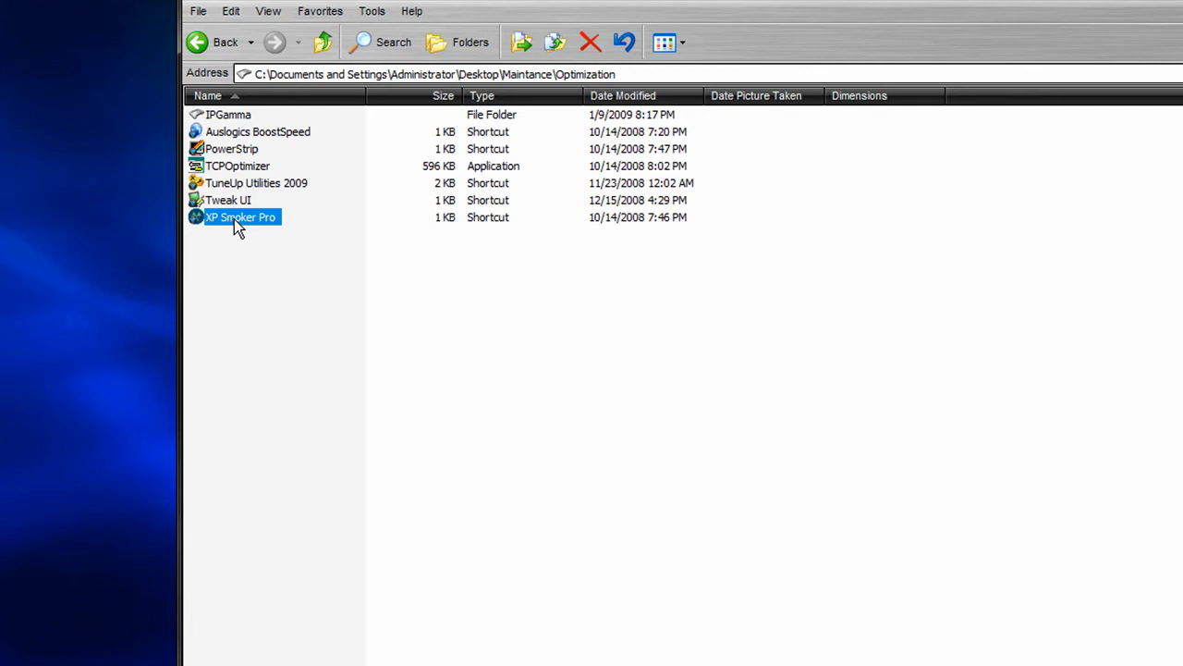
{"action": "left_click", "coordinate": [258, 237]}
{"action": "left_click", "coordinate": [243, 220]}
Step: Launch Auslogics BoostSpeed and view its Clean Up, Optimization, Privacy and Security, and Information and Control tools
{"action": "double_click", "coordinate": [260, 132]}
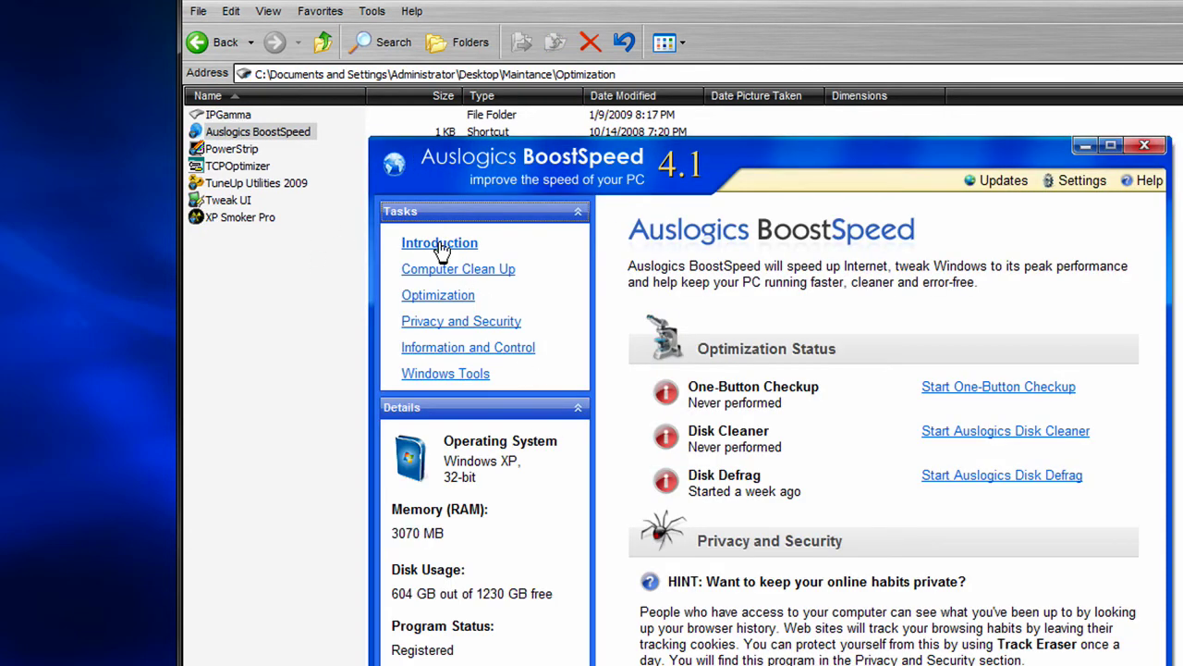
{"action": "left_click", "coordinate": [446, 269]}
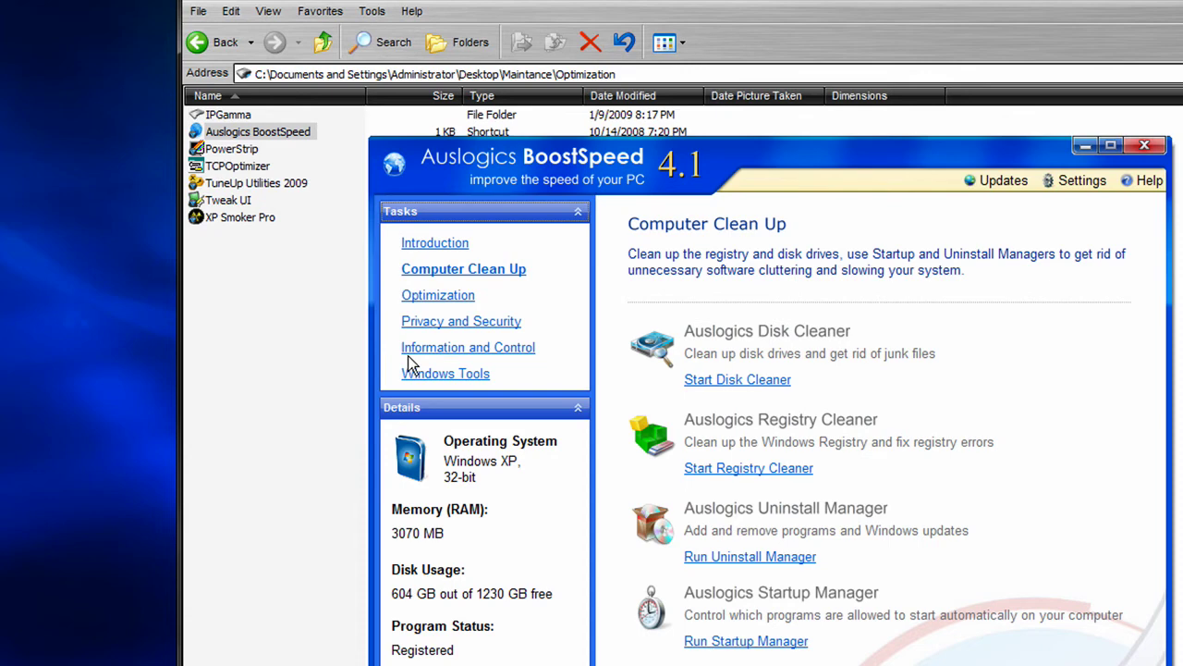
{"action": "left_click", "coordinate": [436, 295]}
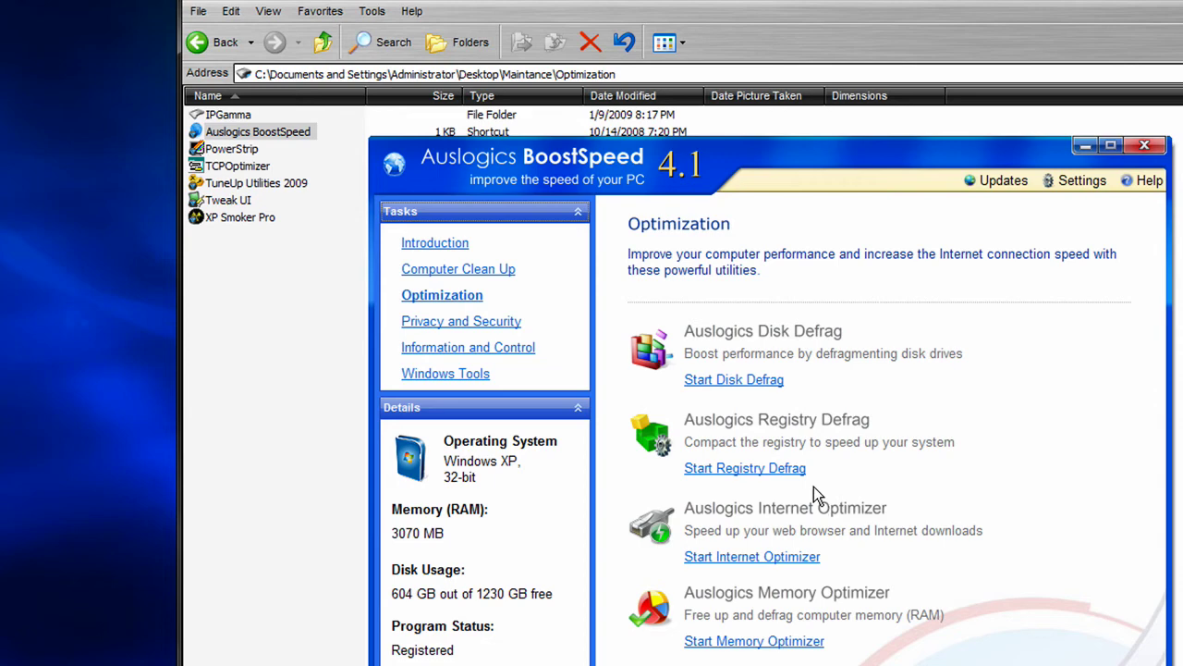
{"action": "left_click", "coordinate": [479, 323]}
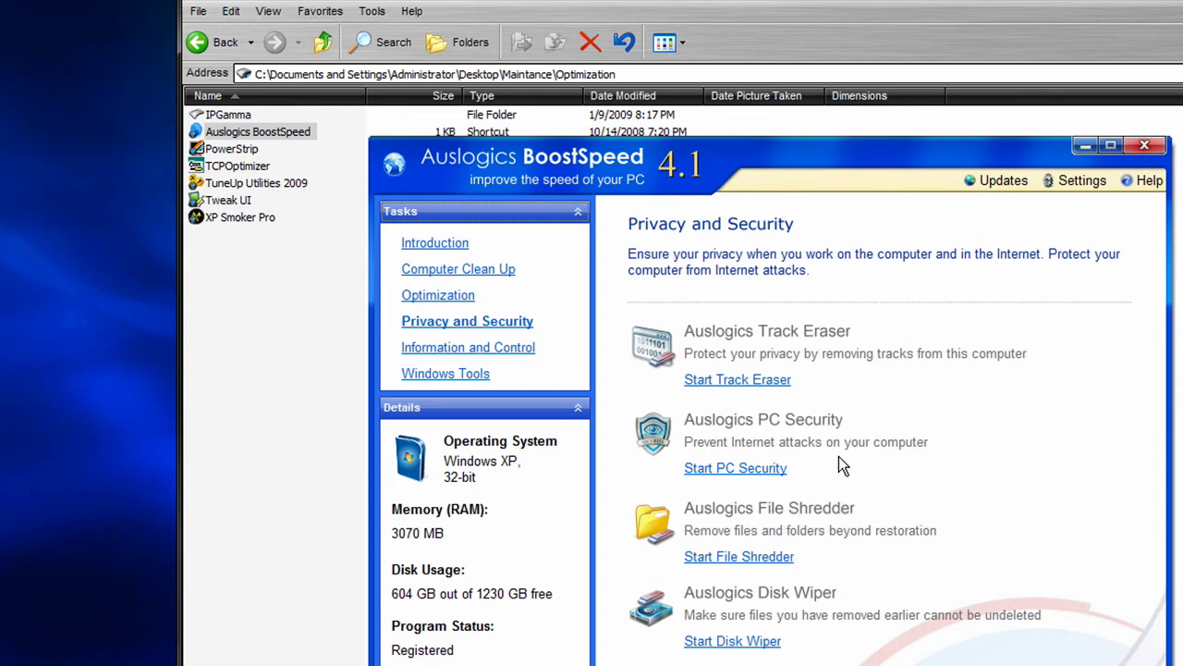
{"action": "left_click", "coordinate": [470, 349]}
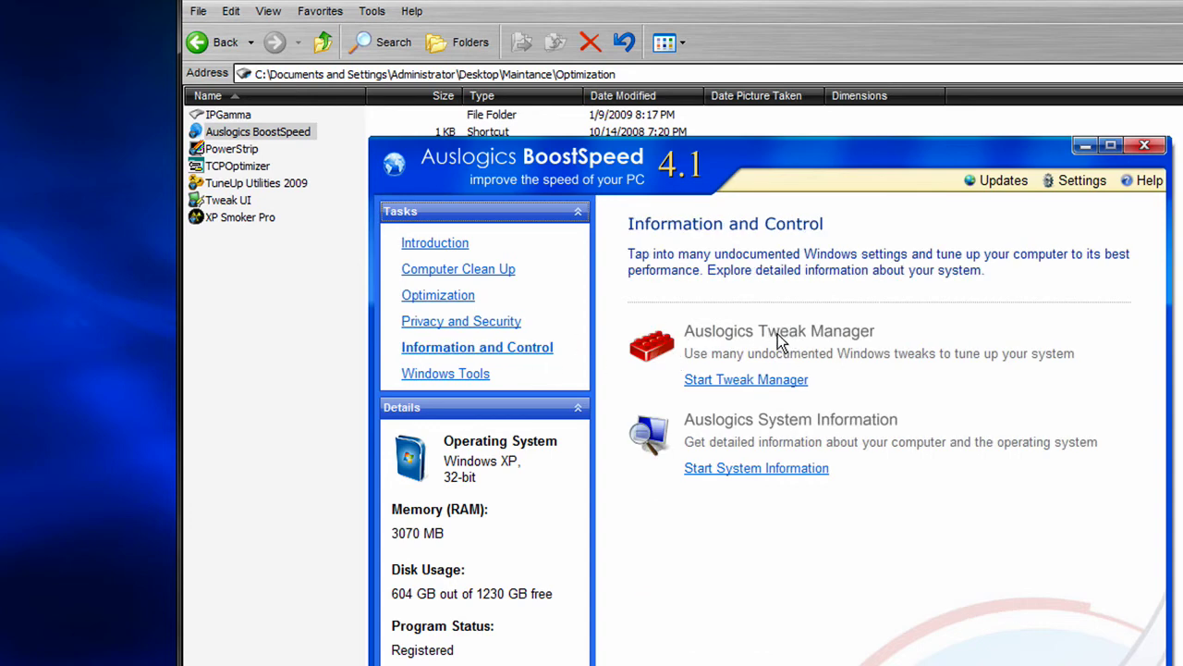
{"action": "left_click", "coordinate": [758, 381]}
Step: Start Tweak Manager and view its Animation and Effects animation and menu effects options
{"action": "left_click", "coordinate": [730, 382]}
{"action": "left_click", "coordinate": [431, 220]}
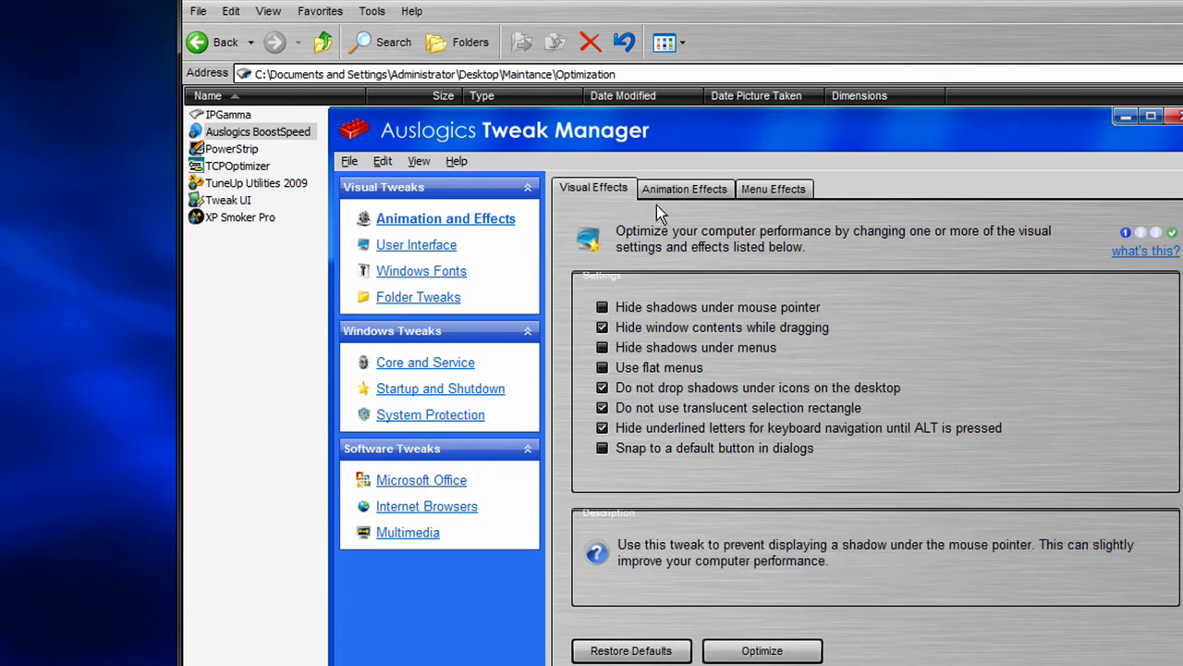
{"action": "left_click", "coordinate": [684, 189]}
{"action": "left_click", "coordinate": [773, 189]}
Step: Close Tweak Manager and move the BoostSpeed window further left and lower
{"action": "left_click", "coordinate": [1172, 116]}
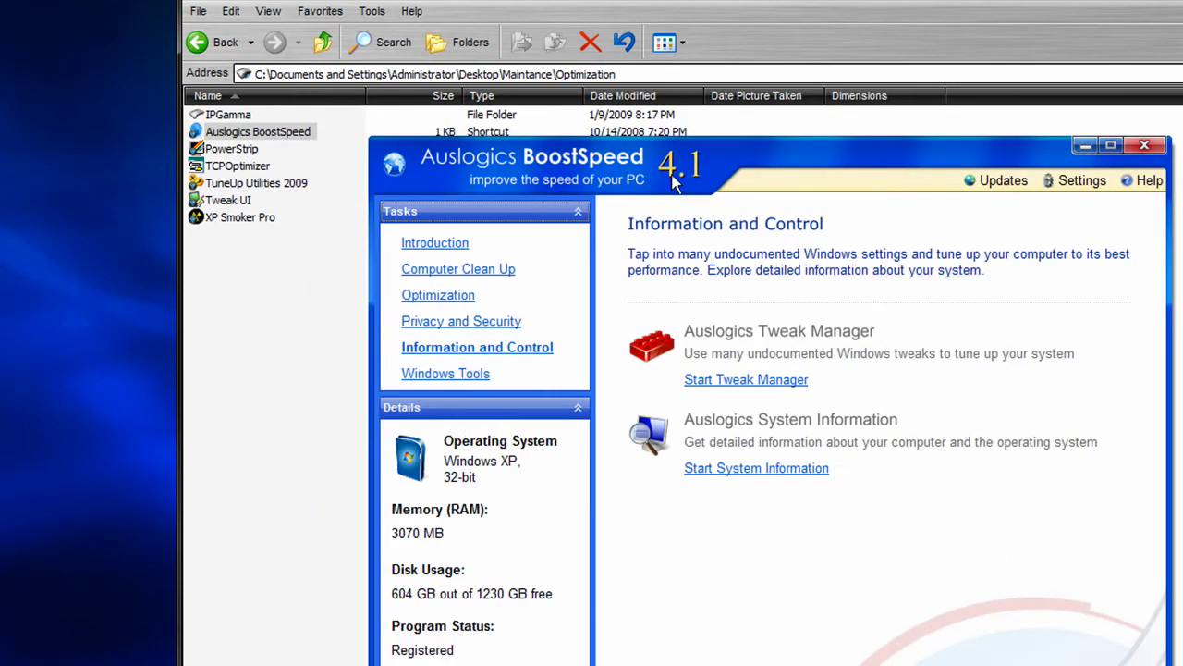
{"action": "left_click_drag", "start_coordinate": [738, 157], "coordinate": [857, 223]}
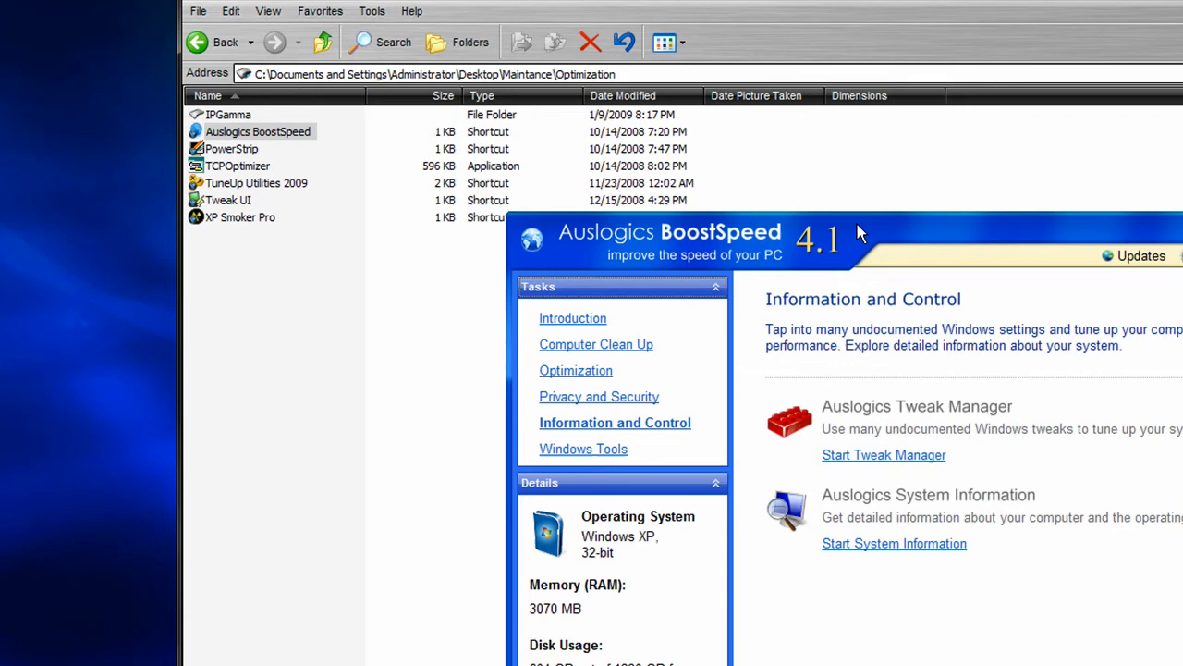
{"action": "left_click_drag", "start_coordinate": [857, 225], "coordinate": [444, 296]}
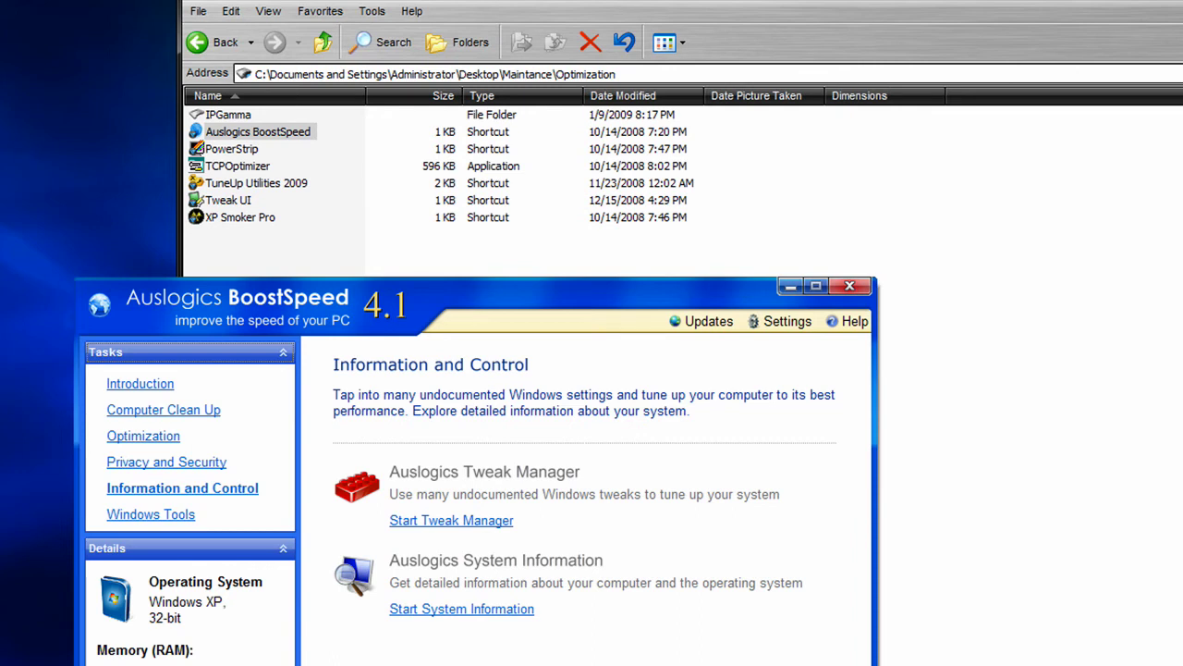
{"action": "left_click", "coordinate": [850, 286]}
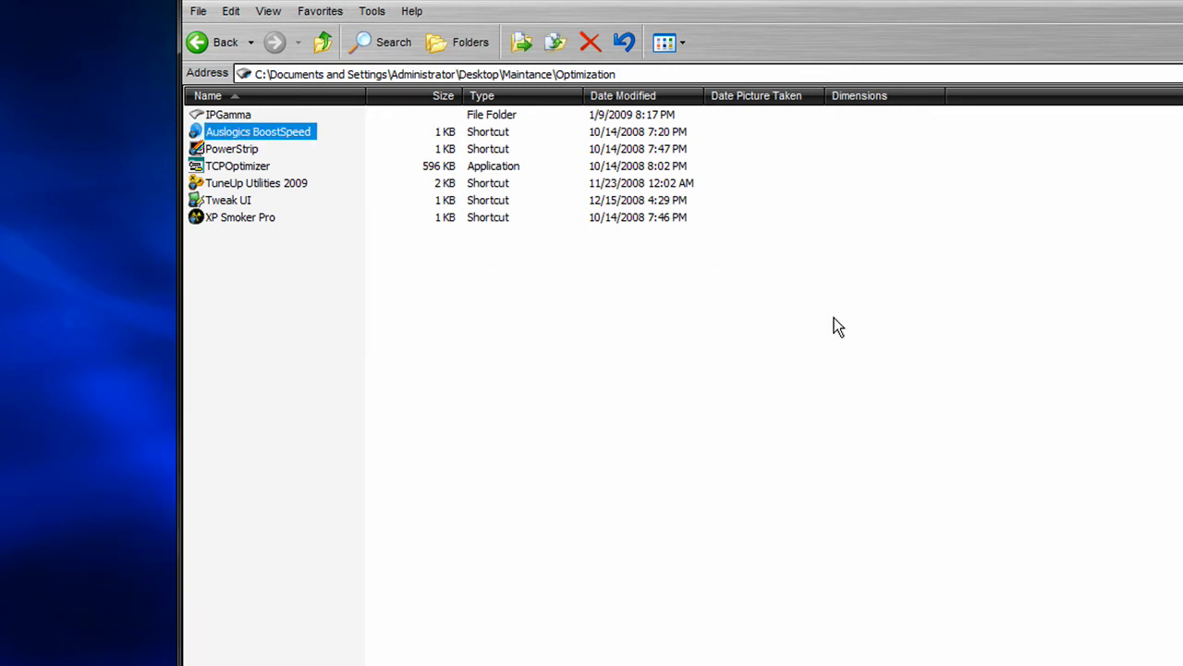
{"action": "left_click", "coordinate": [290, 148]}
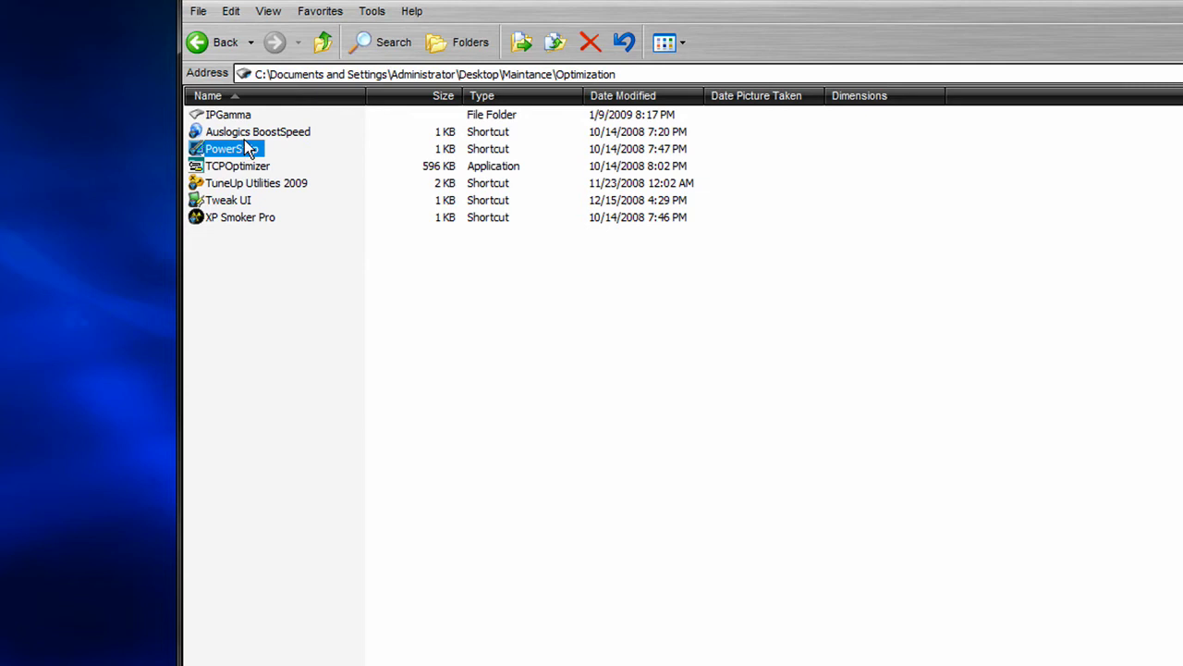
{"action": "double_click", "coordinate": [242, 167]}
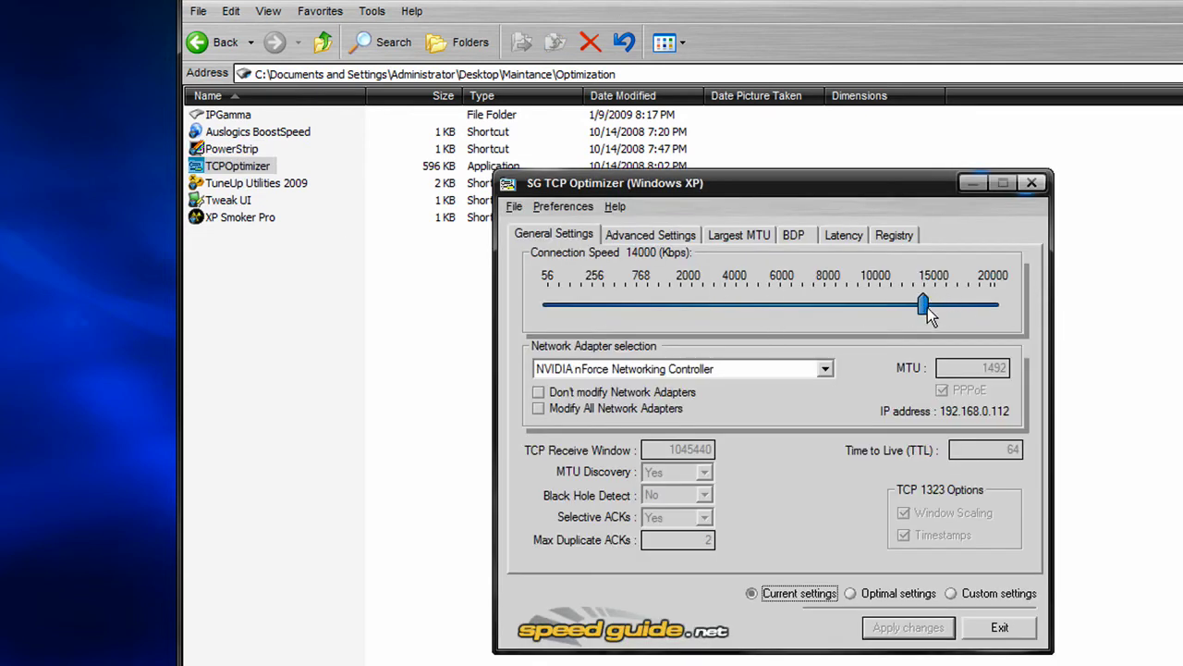
{"action": "left_click", "coordinate": [992, 629]}
{"action": "double_click", "coordinate": [252, 184]}
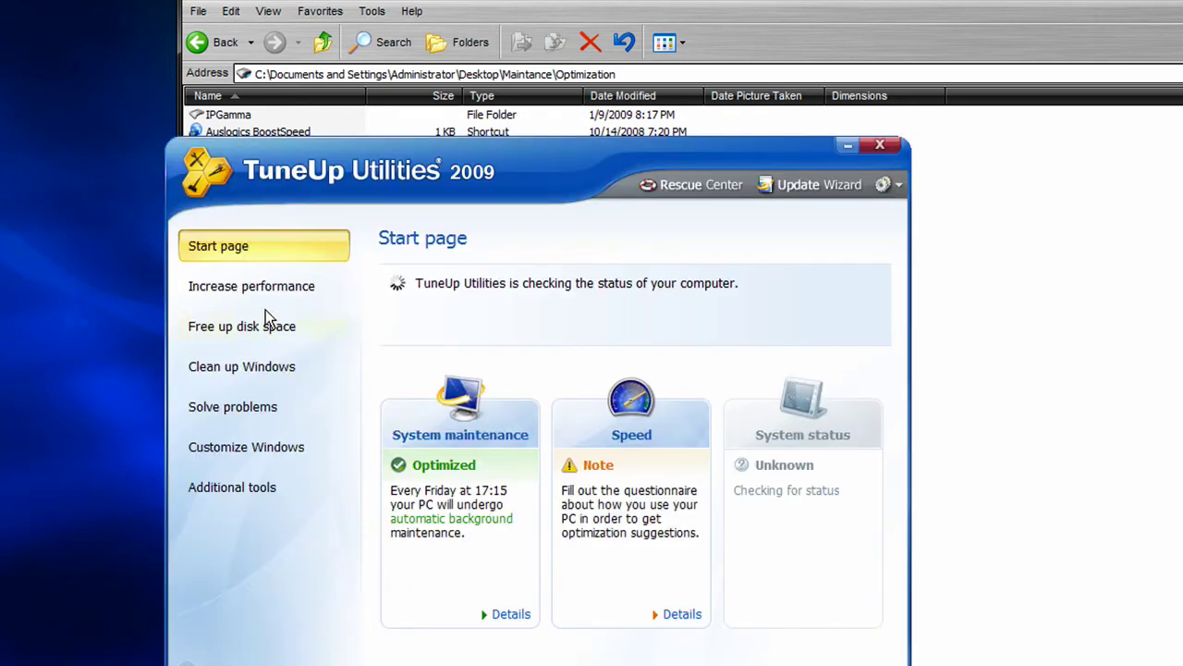
{"action": "left_click", "coordinate": [258, 292]}
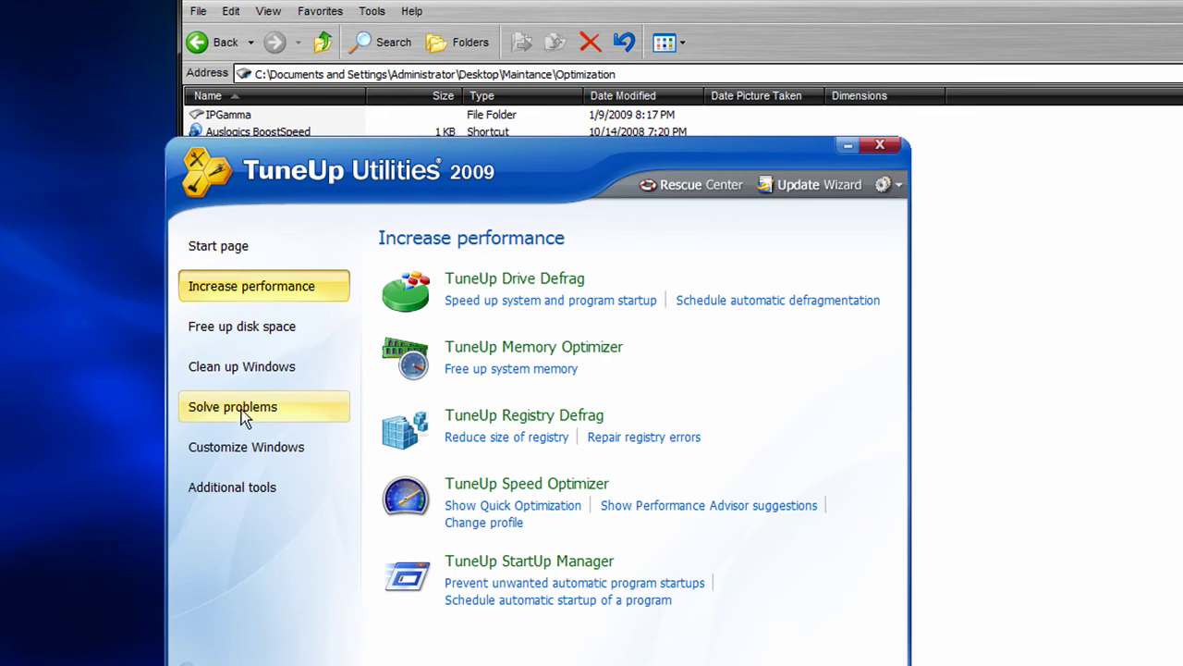
{"action": "left_click", "coordinate": [265, 370]}
{"action": "left_click", "coordinate": [880, 146]}
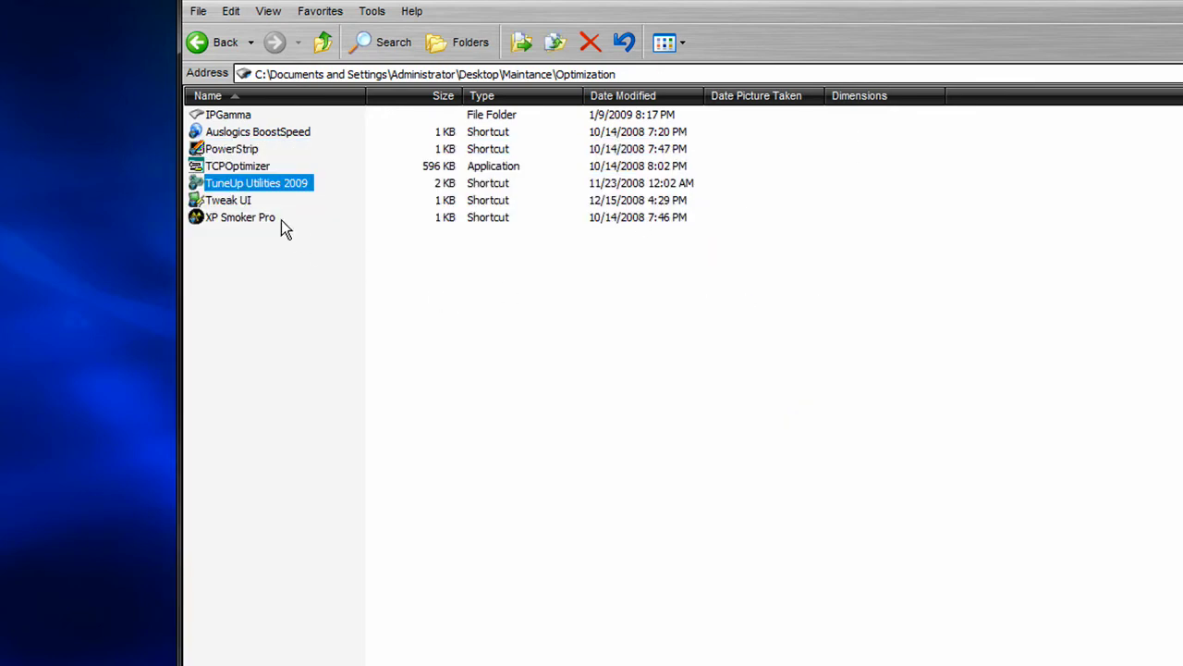
Step: Browse Tweak UI's Alt+Tab, mouse hover and shortcut overlay settings, then return to Maintance
{"action": "double_click", "coordinate": [245, 201]}
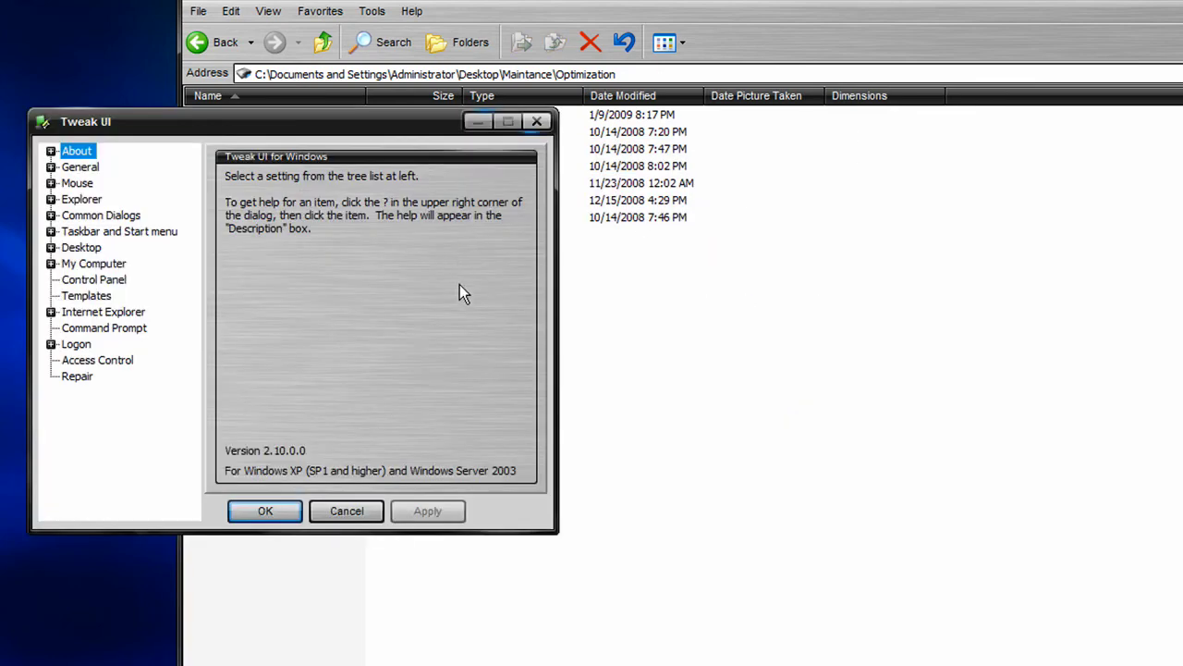
{"action": "left_click", "coordinate": [92, 167]}
{"action": "left_click", "coordinate": [51, 167]}
{"action": "left_click", "coordinate": [98, 198]}
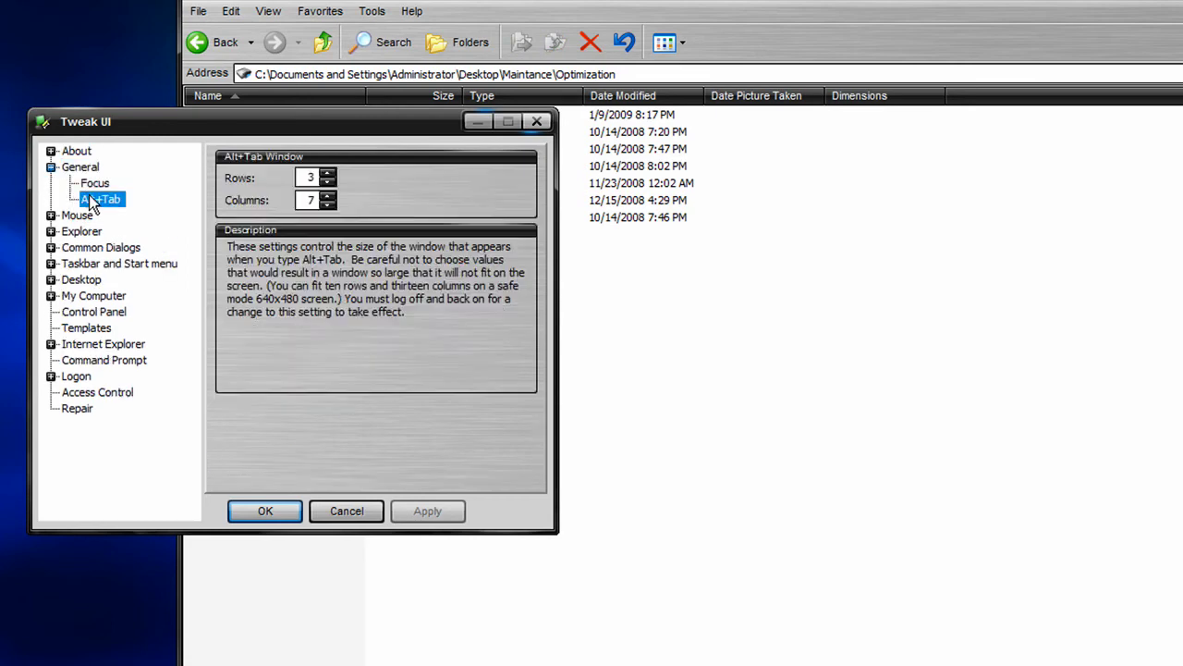
{"action": "left_click", "coordinate": [51, 216]}
{"action": "left_click", "coordinate": [93, 231]}
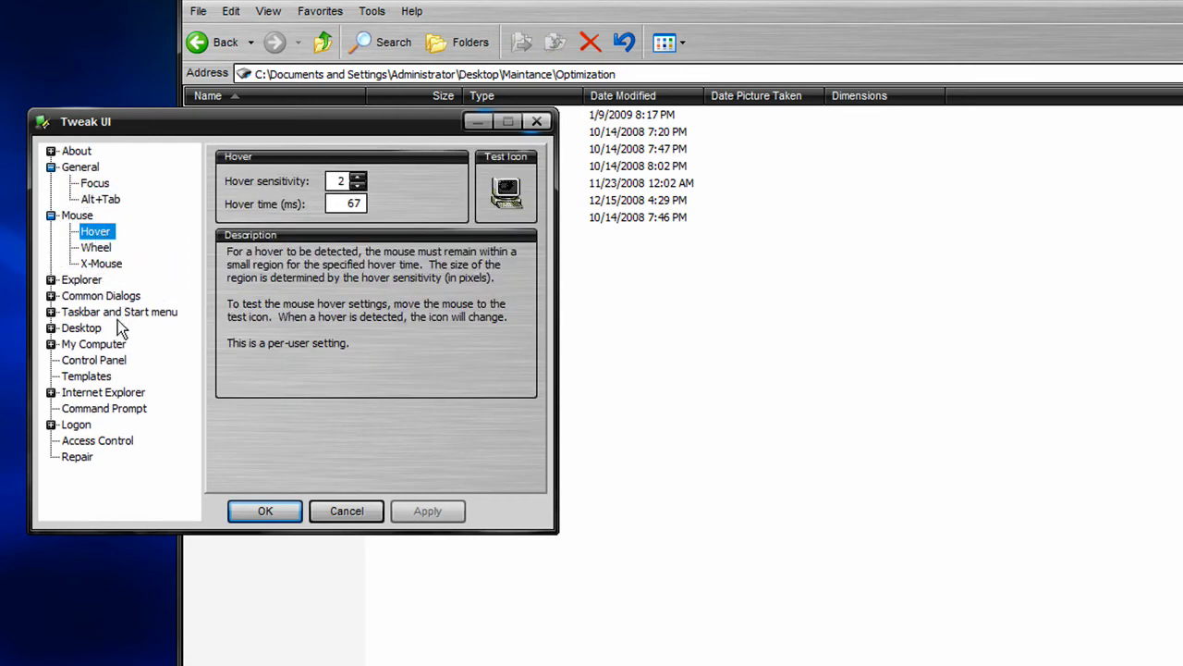
{"action": "left_click", "coordinate": [52, 279]}
{"action": "left_click", "coordinate": [98, 297]}
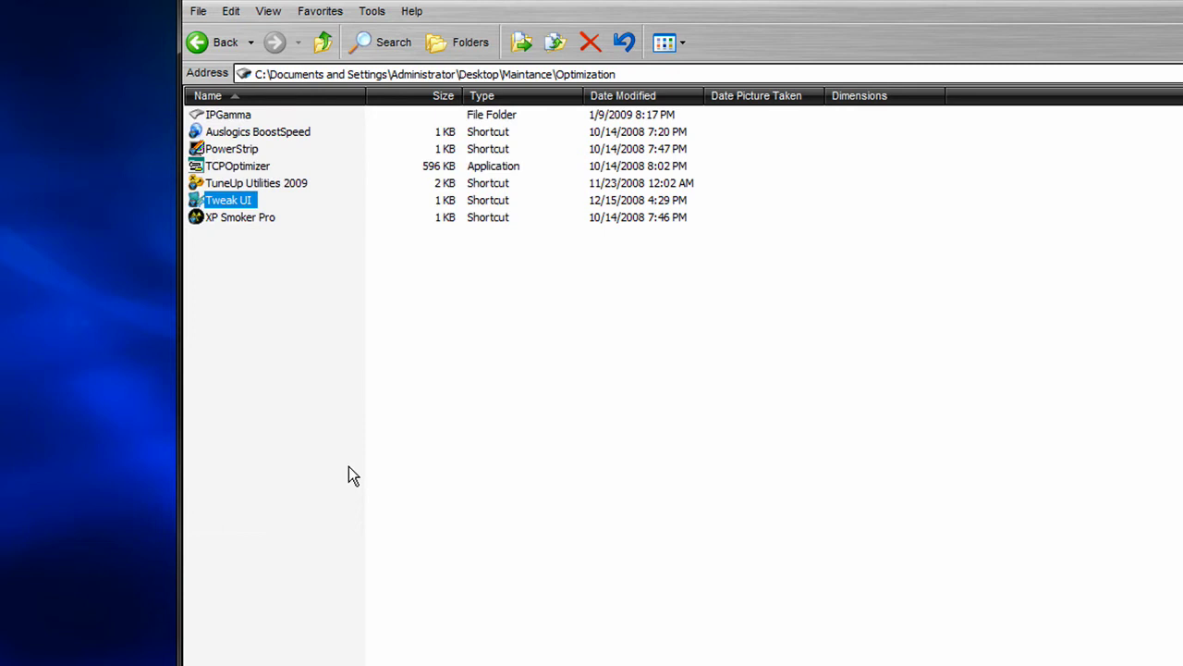
{"action": "left_click", "coordinate": [198, 42]}
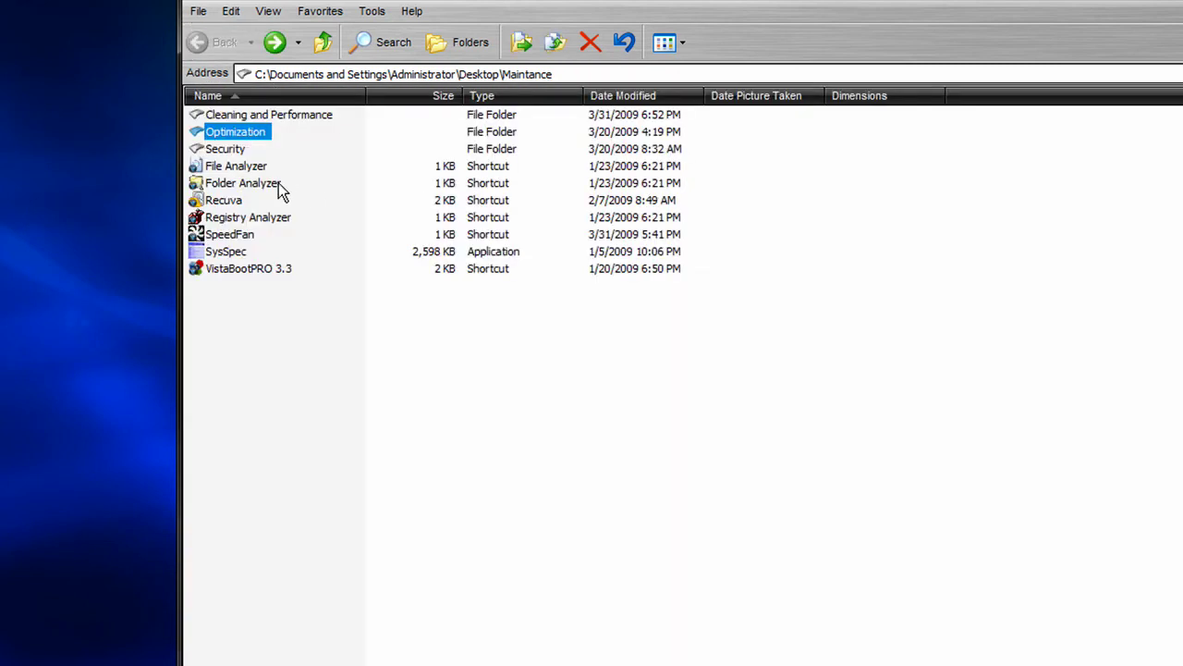
Step: Open the Security folder and launch Ad-Aware 2008 and Spybot - Search & Destroy 1.6.2
{"action": "double_click", "coordinate": [233, 151]}
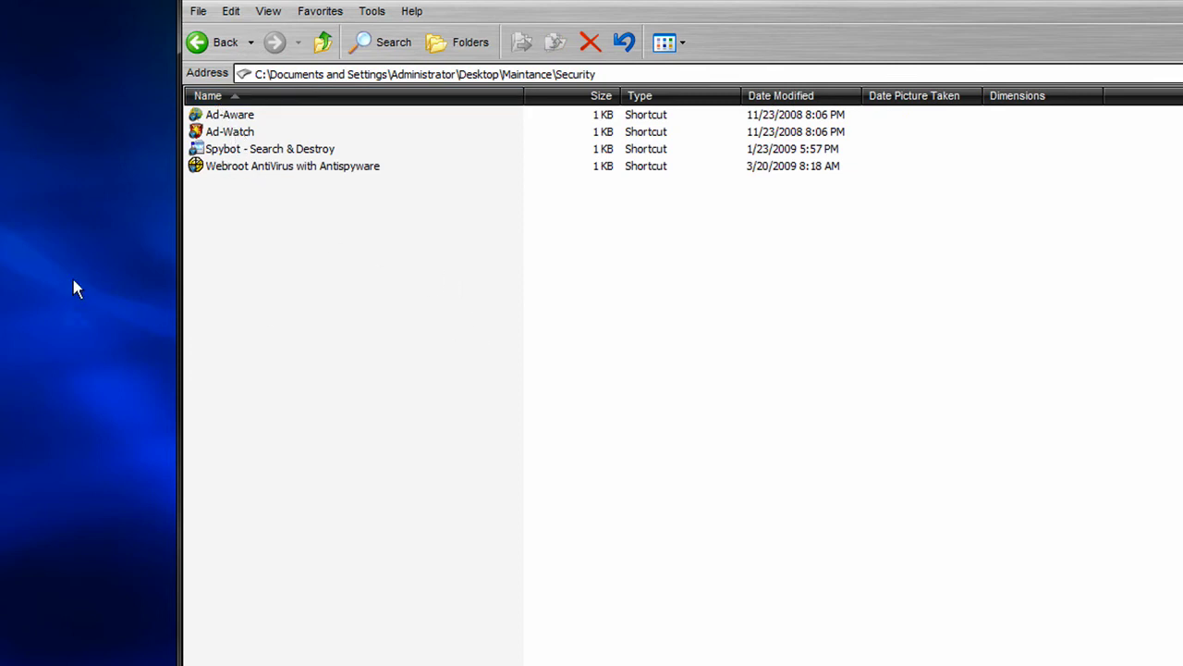
{"action": "left_click", "coordinate": [232, 119]}
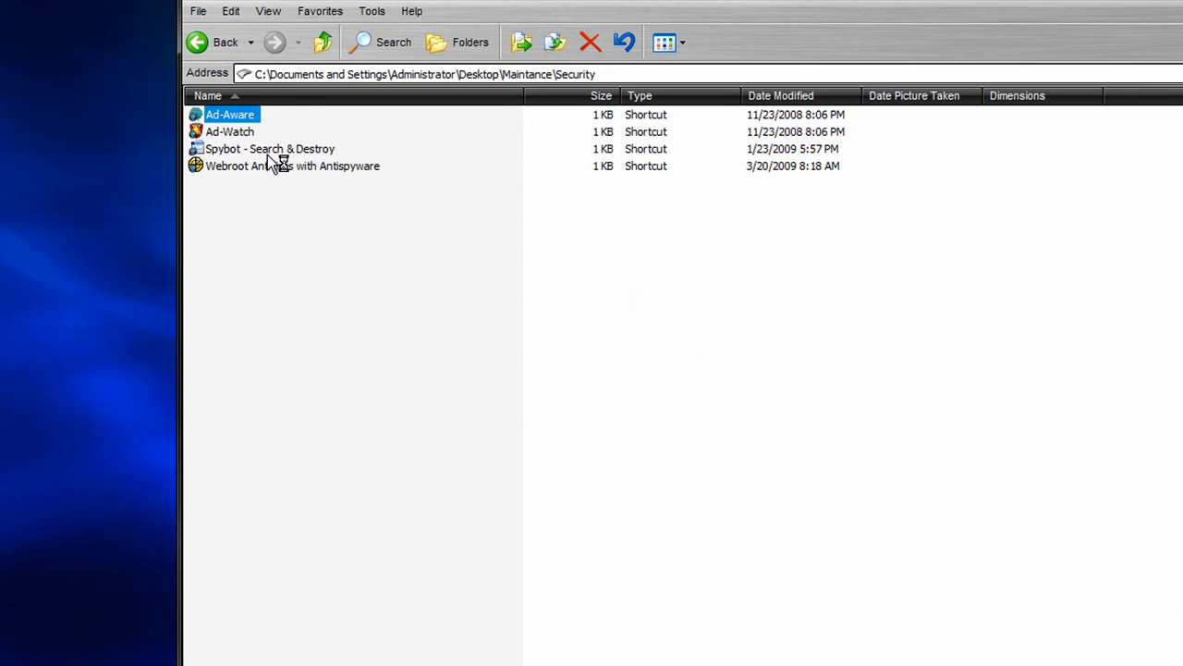
{"action": "left_click", "coordinate": [235, 150]}
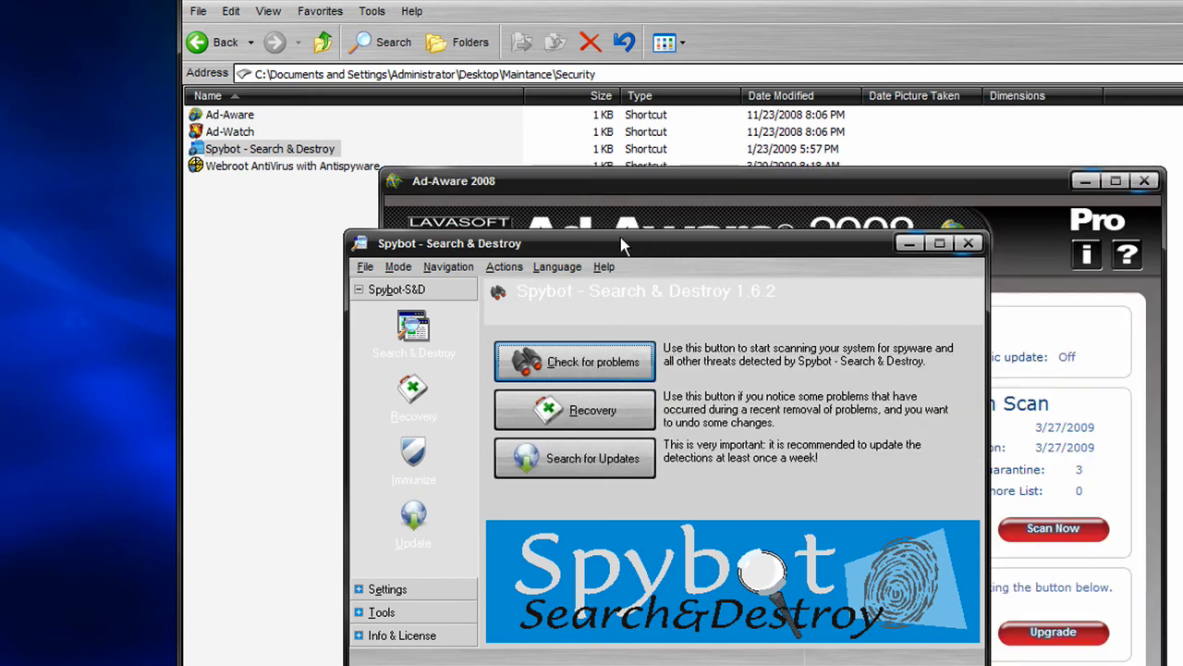
Step: Move the Spybot window to the upper left and close Ad-Aware 2008
{"action": "left_click_drag", "start_coordinate": [223, 0], "coordinate": [223, 0]}
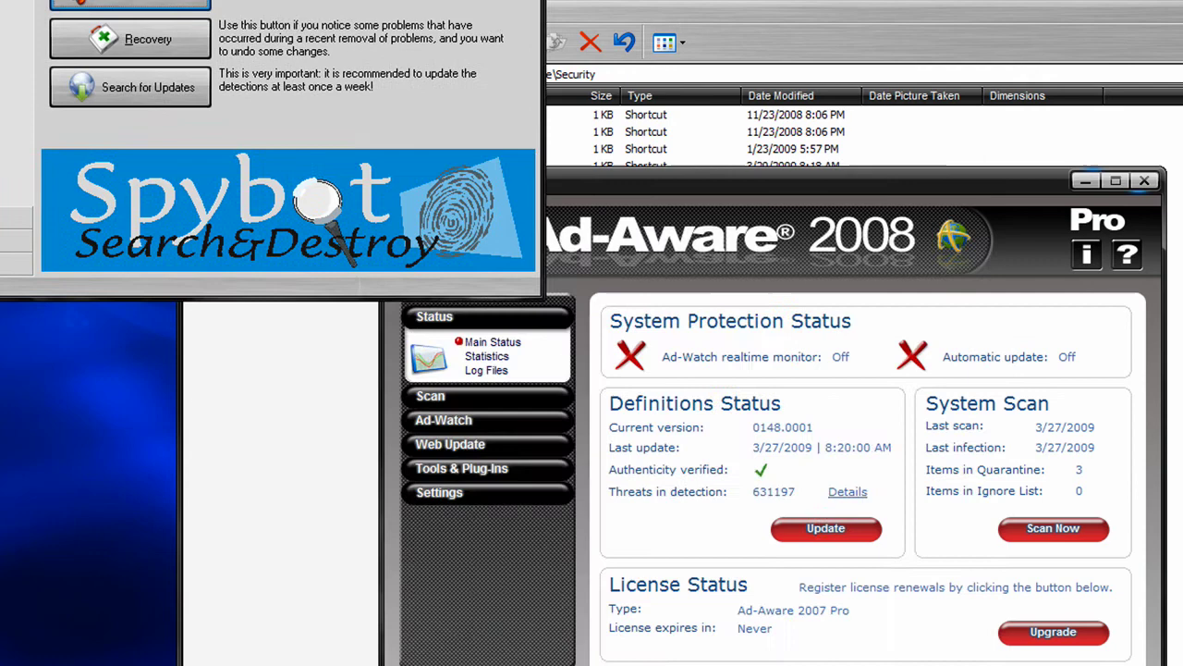
{"action": "left_click", "coordinate": [655, 183]}
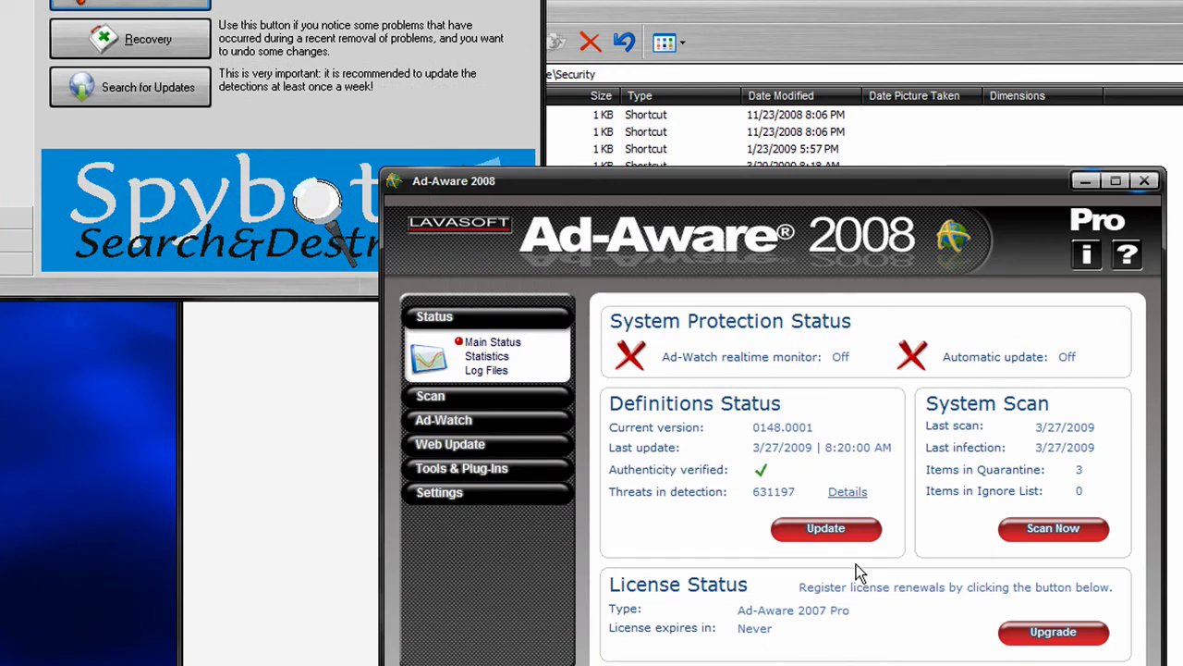
{"action": "left_click", "coordinate": [1146, 181]}
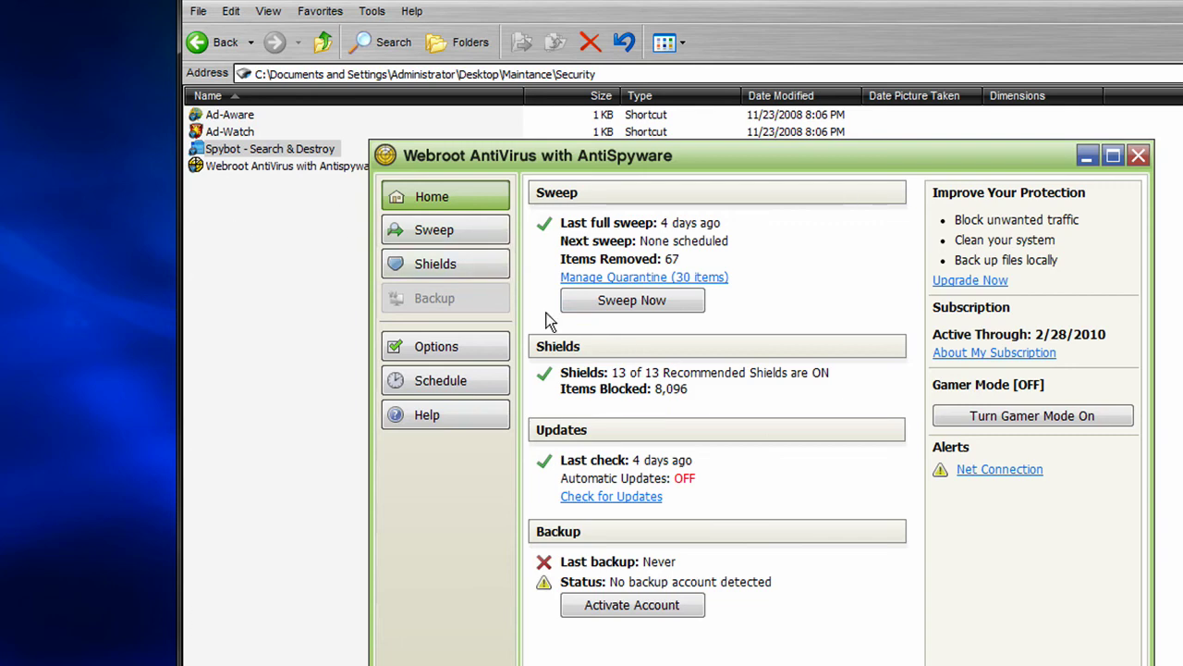
Step: Close Webroot AntiVirus with AntiSpyware and clear the file-list selection
{"action": "left_click", "coordinate": [1137, 156]}
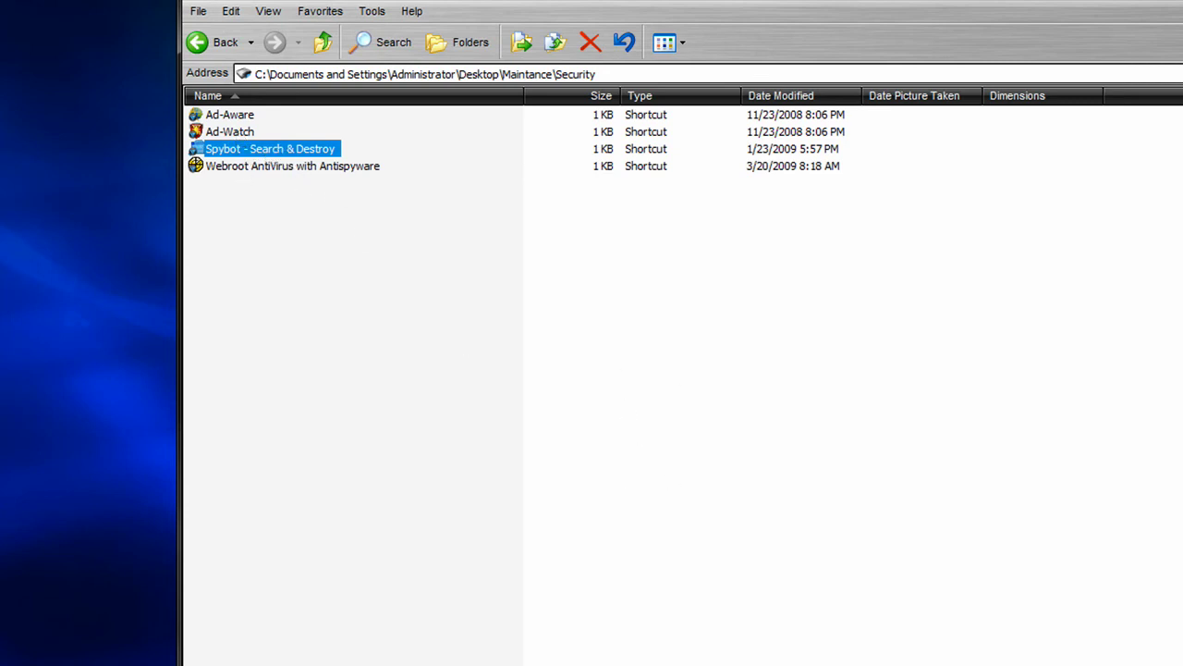
{"action": "left_click", "coordinate": [303, 229]}
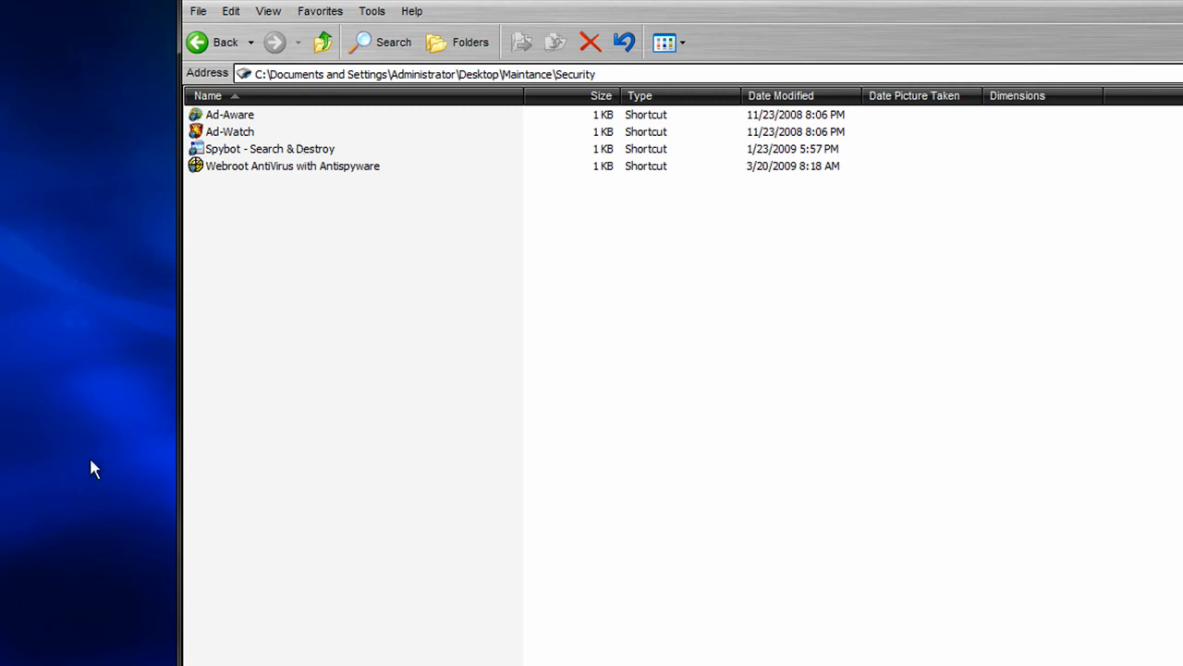
Step: Return to the Maintance folder and launch SpeedFan 4.37 from its shortcut
{"action": "left_click", "coordinate": [214, 43]}
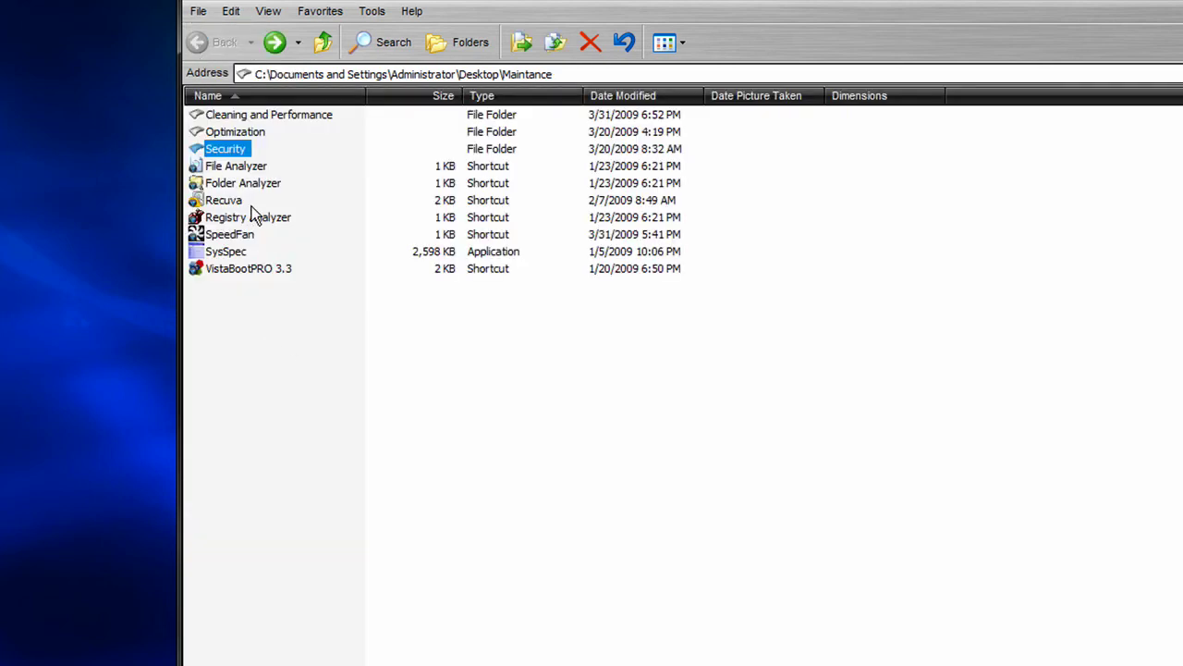
{"action": "key", "text": "Up"}
{"action": "key", "text": "Up"}
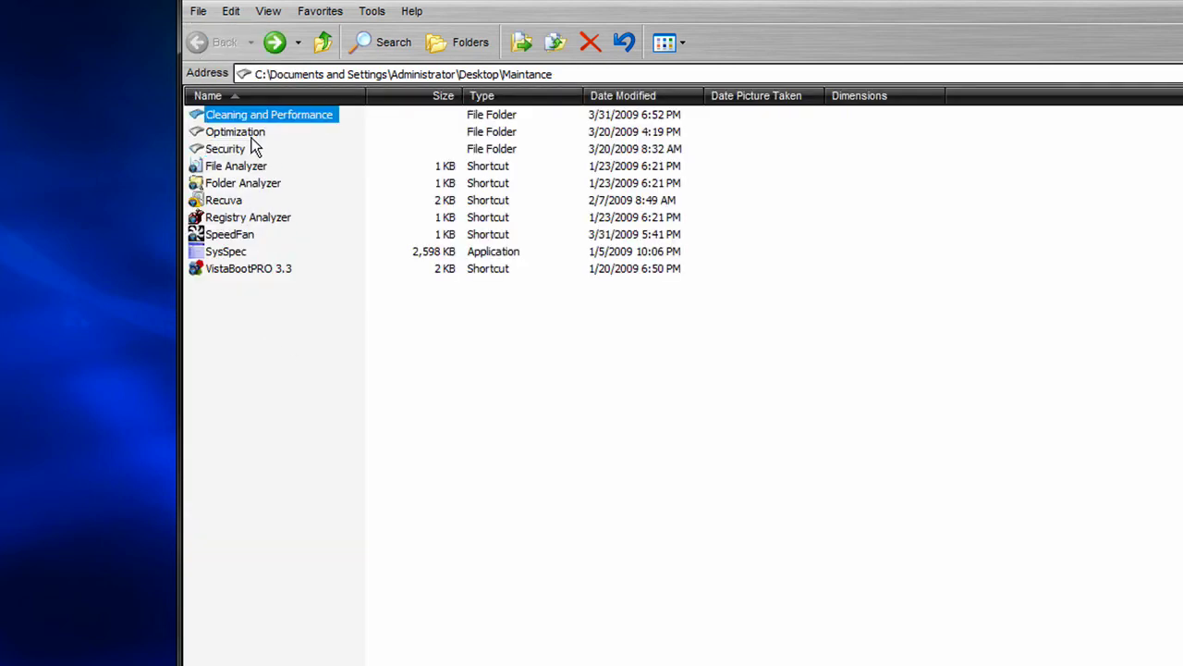
{"action": "left_click", "coordinate": [242, 149]}
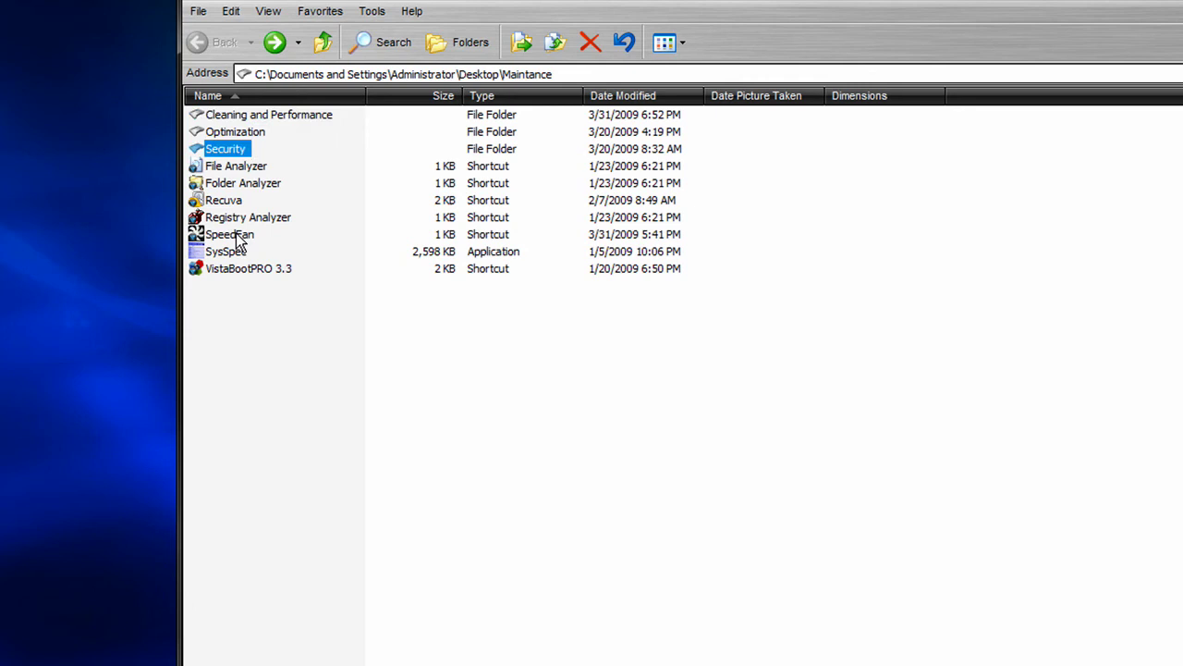
{"action": "double_click", "coordinate": [239, 236]}
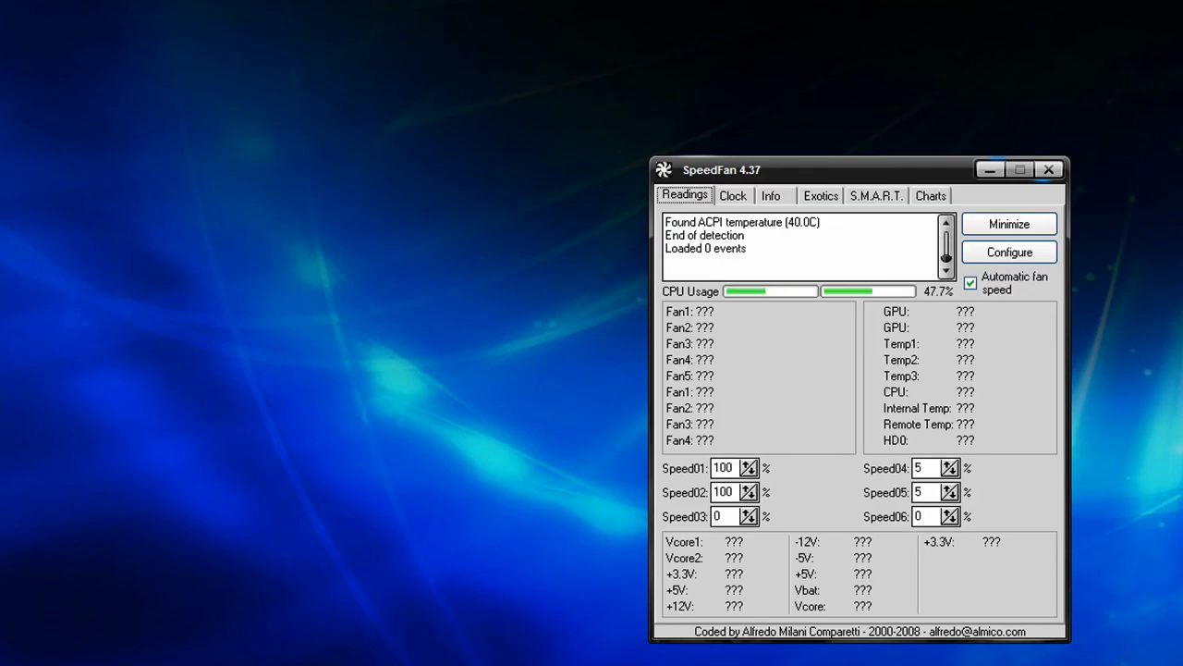
Step: Open the Start menu and expand the All Programs list
{"action": "key", "text": "super"}
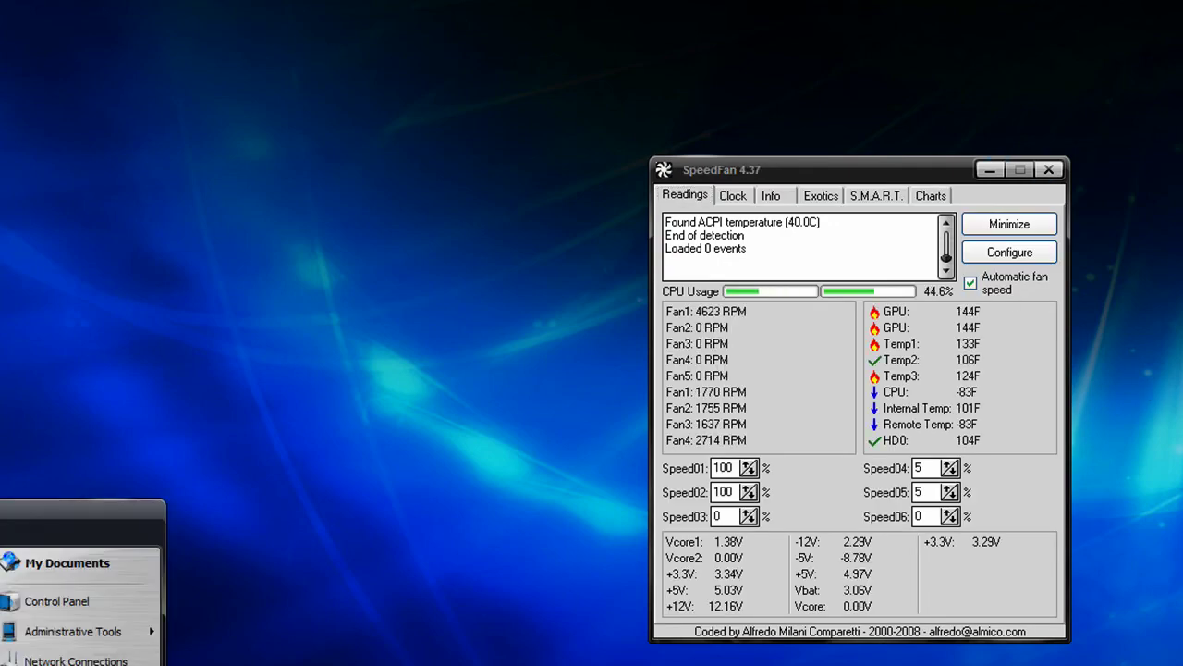
{"action": "left_click", "coordinate": [93, 557]}
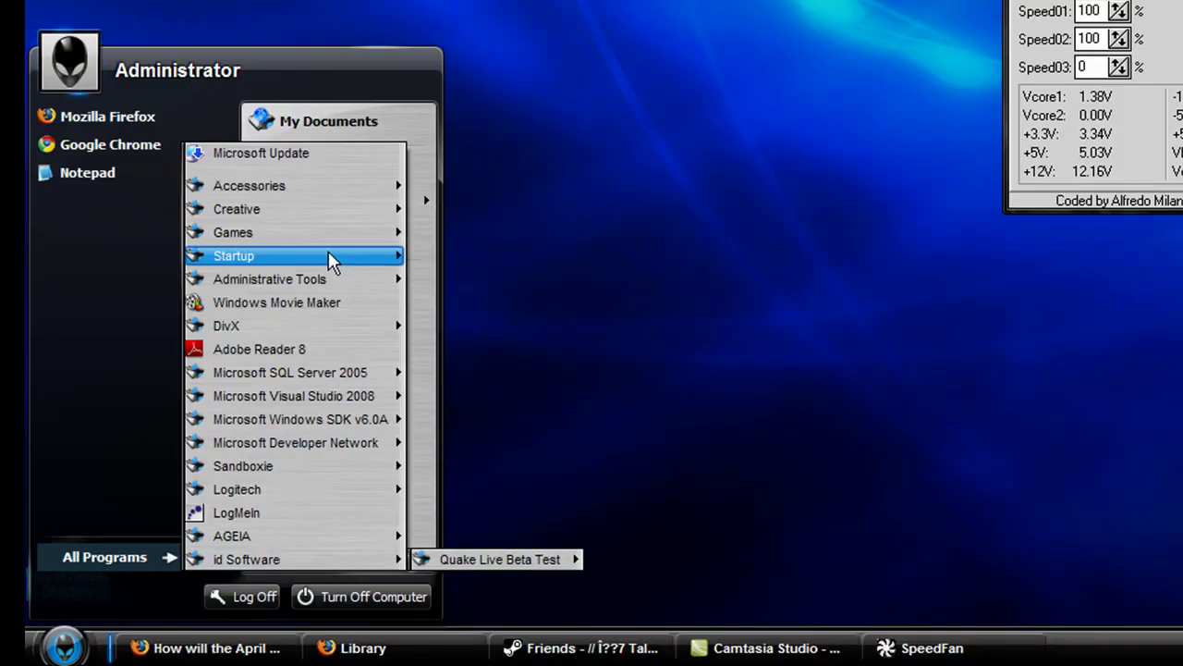
{"action": "mouse_move", "coordinate": [260, 543]}
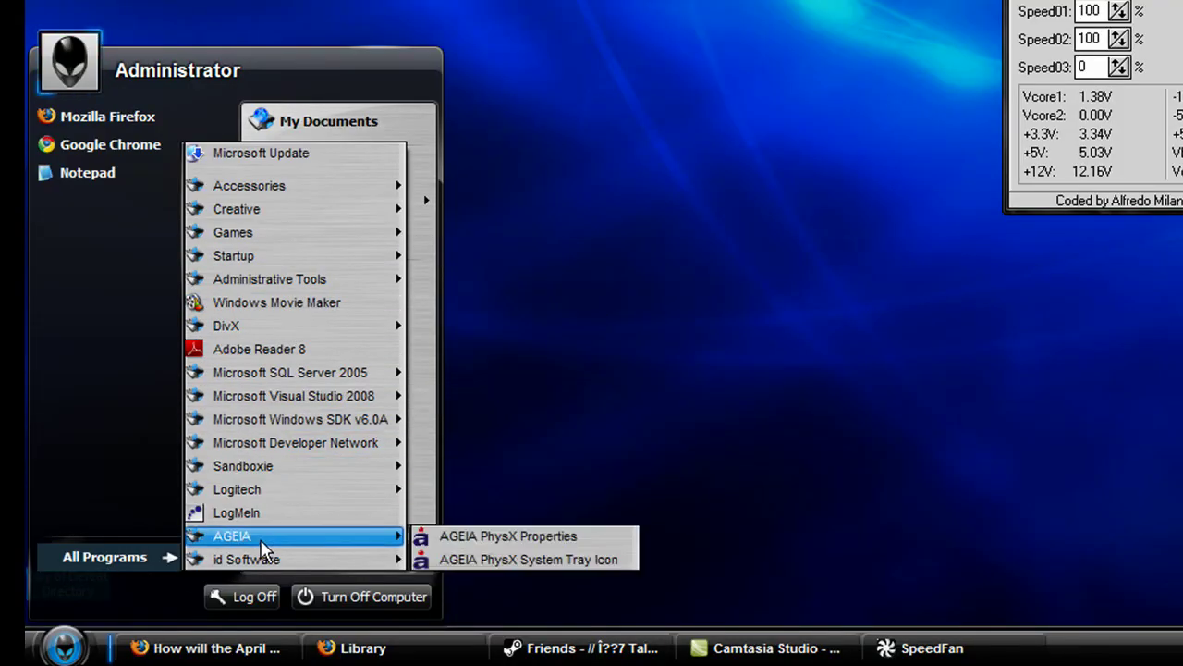
{"action": "mouse_move", "coordinate": [358, 499]}
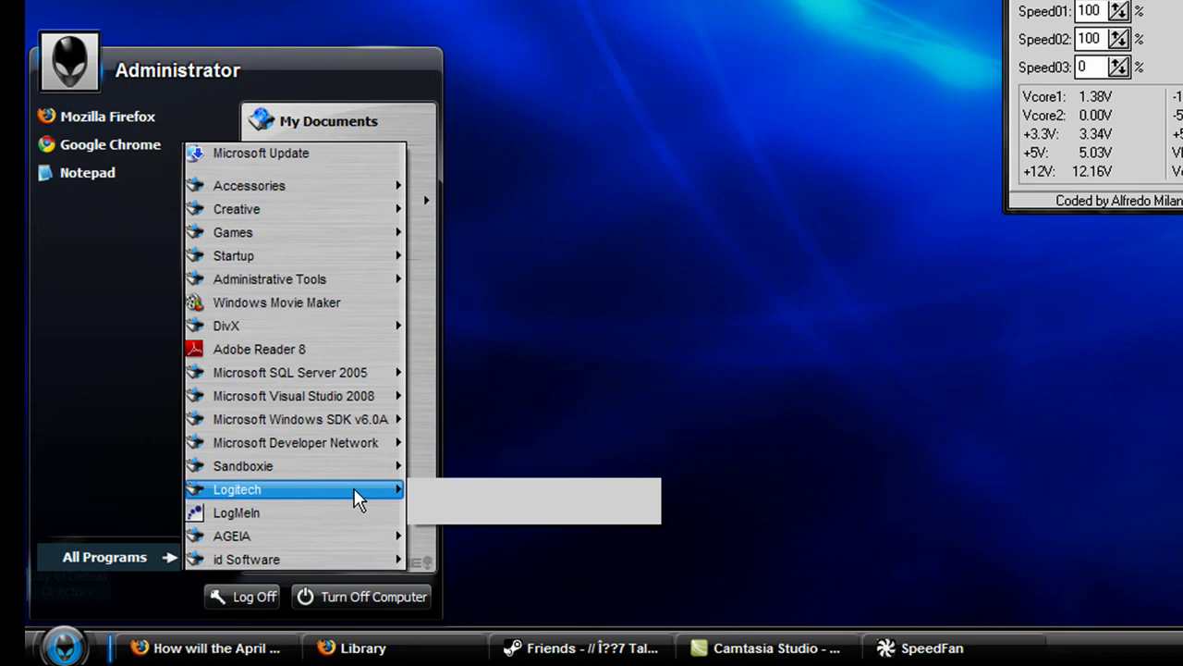
{"action": "mouse_move", "coordinate": [124, 555]}
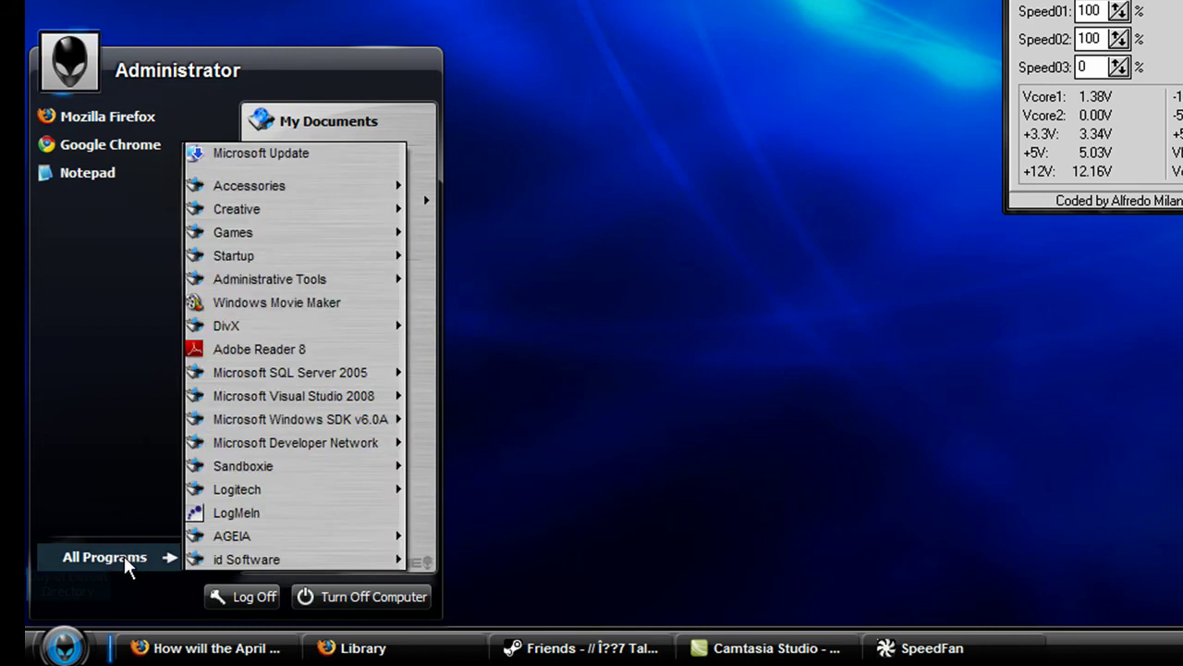
Step: Browse program group submenus like Accessories, DivX, Microsoft Visual Studio 2008 and id Software
{"action": "mouse_move", "coordinate": [291, 411]}
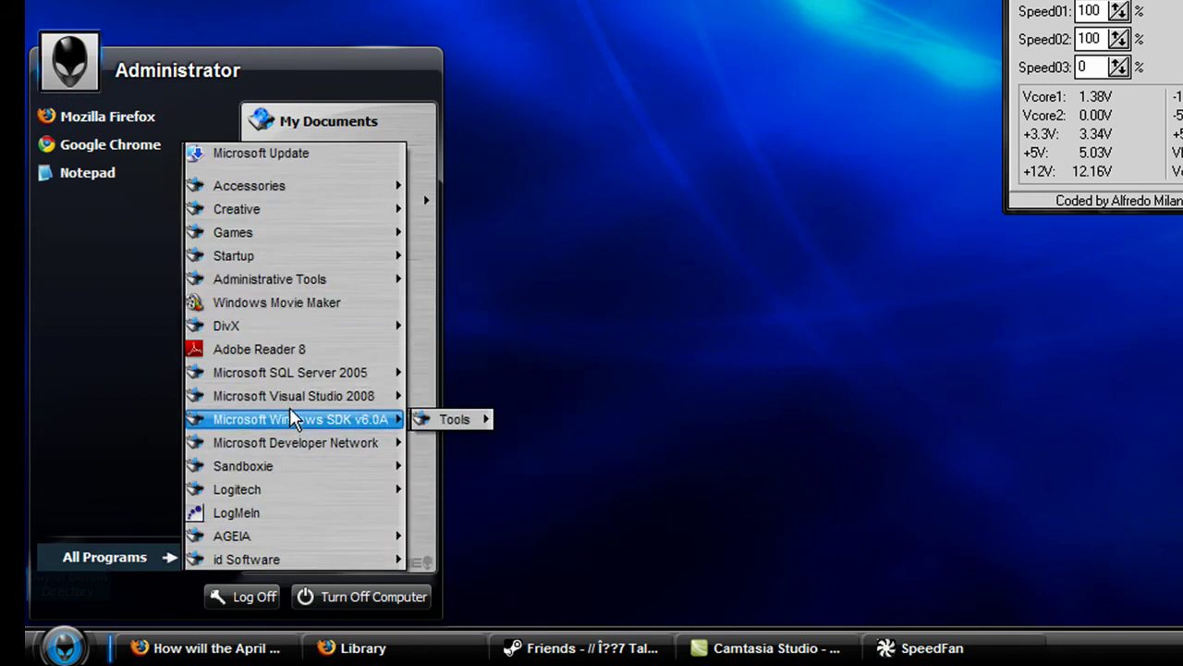
{"action": "mouse_move", "coordinate": [294, 379]}
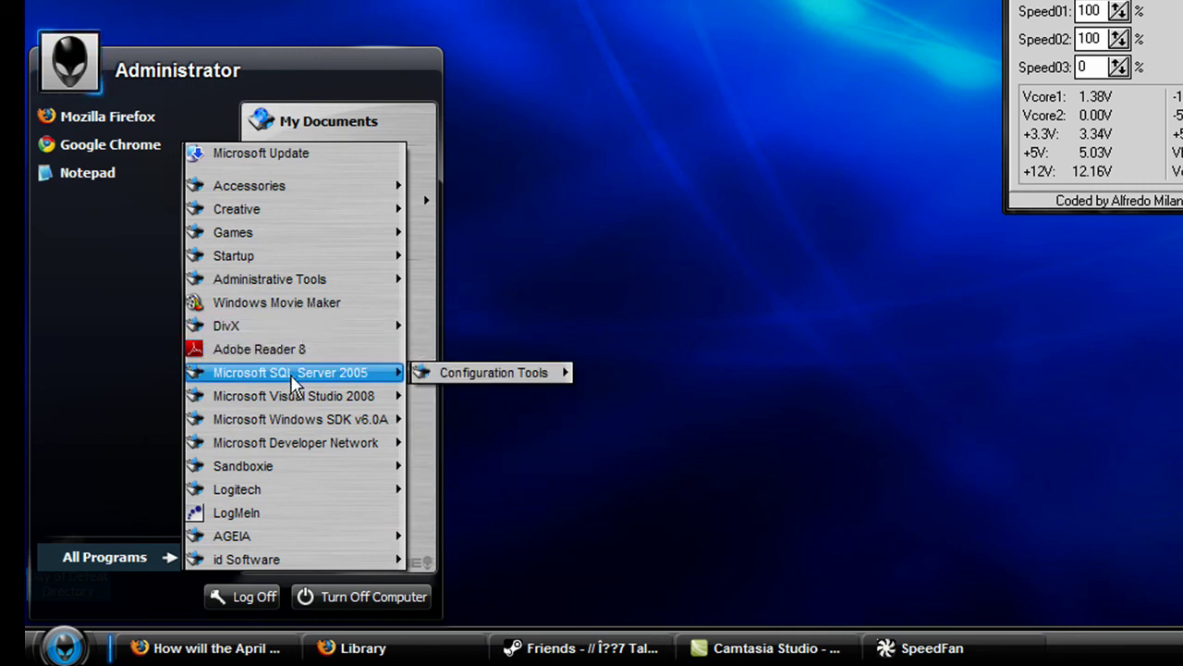
{"action": "mouse_move", "coordinate": [232, 328]}
{"action": "mouse_move", "coordinate": [486, 356]}
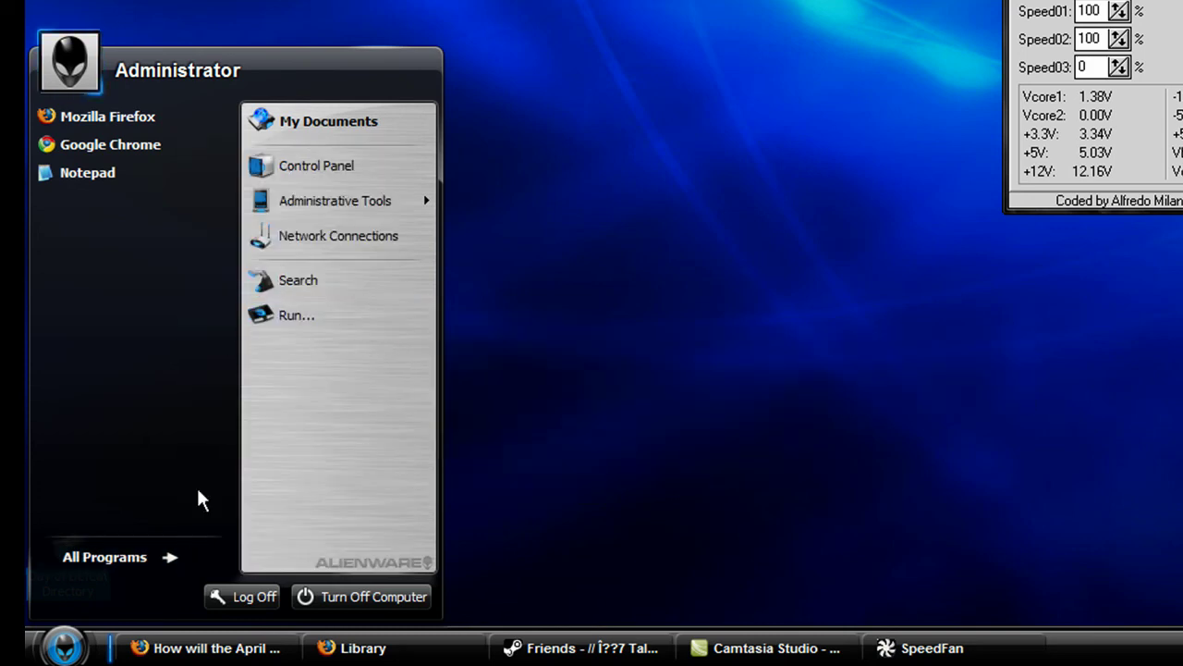
{"action": "mouse_move", "coordinate": [344, 333]}
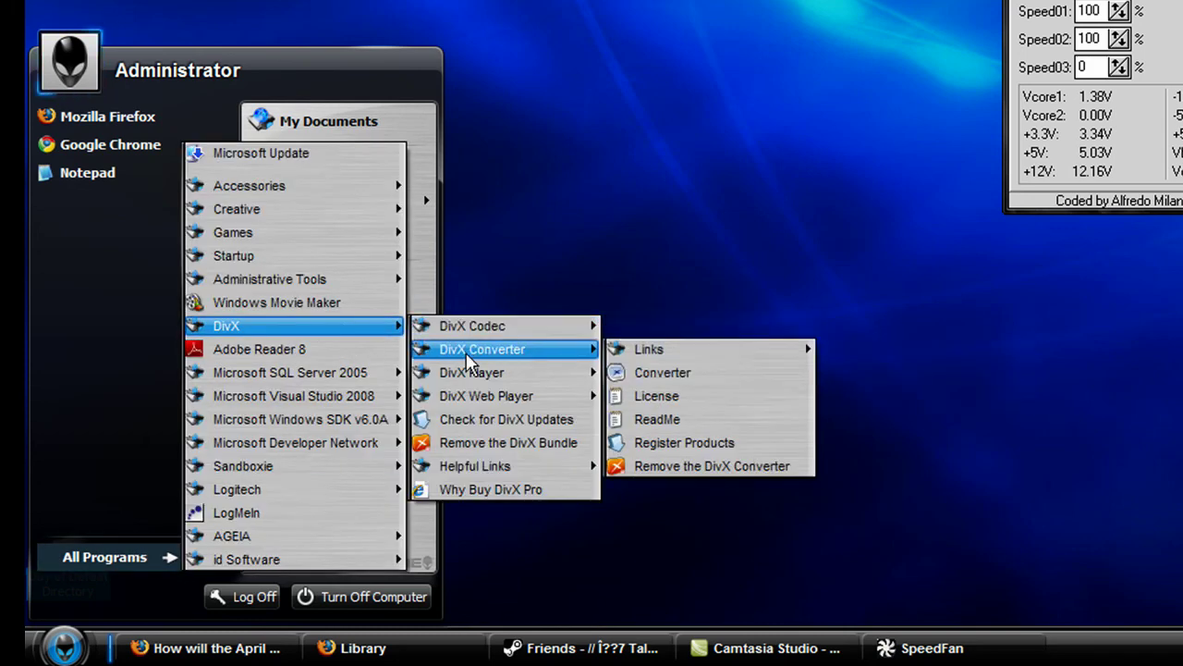
{"action": "mouse_move", "coordinate": [449, 360]}
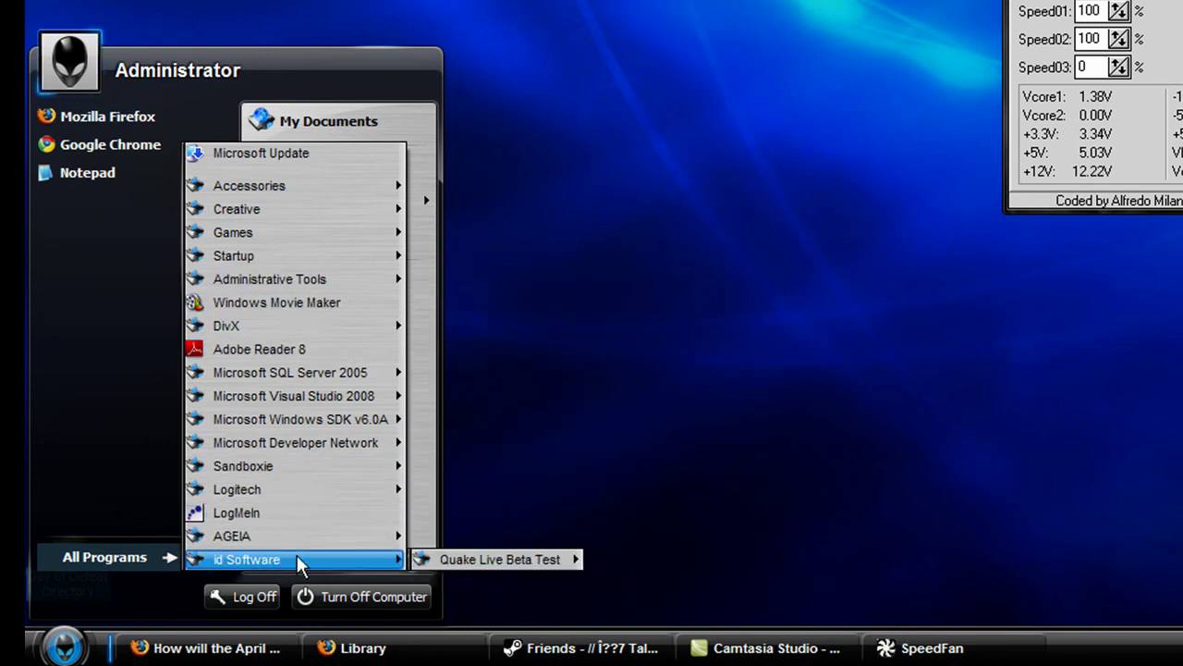
{"action": "mouse_move", "coordinate": [522, 564]}
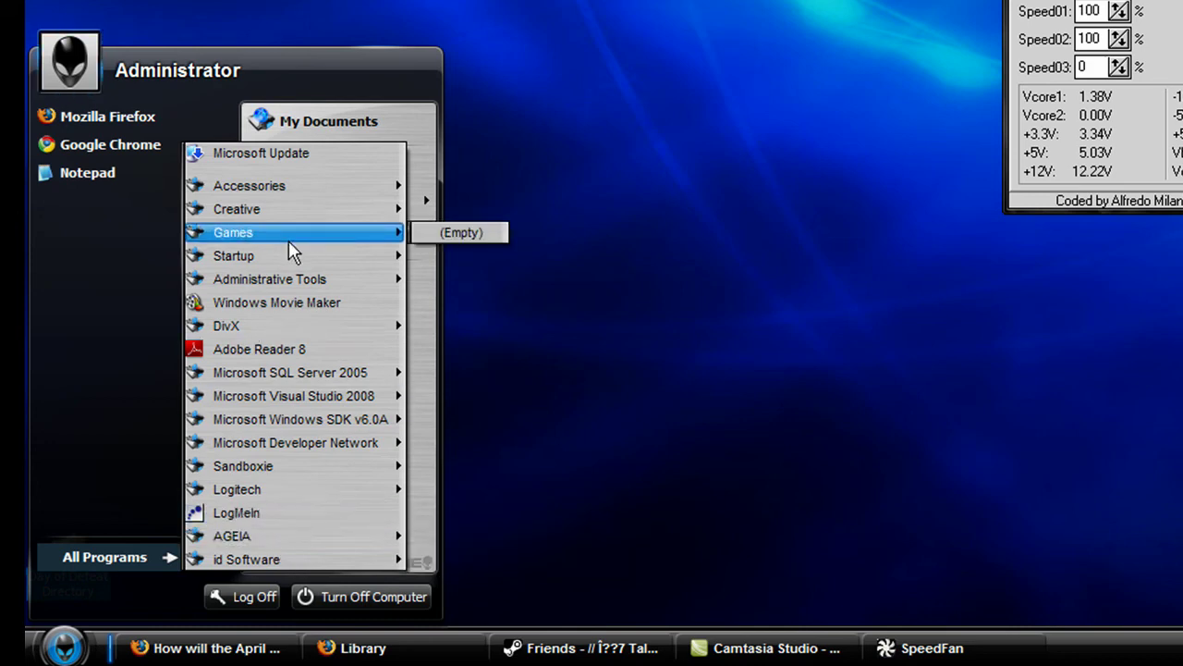
{"action": "mouse_move", "coordinate": [272, 469]}
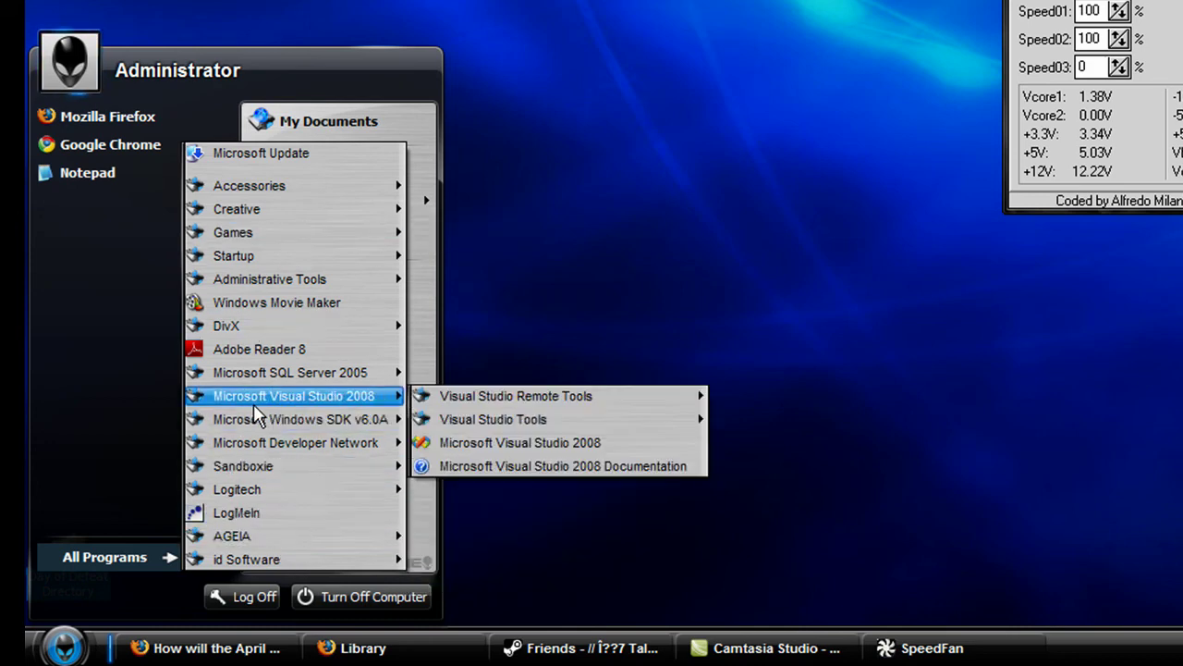
{"action": "mouse_move", "coordinate": [344, 395]}
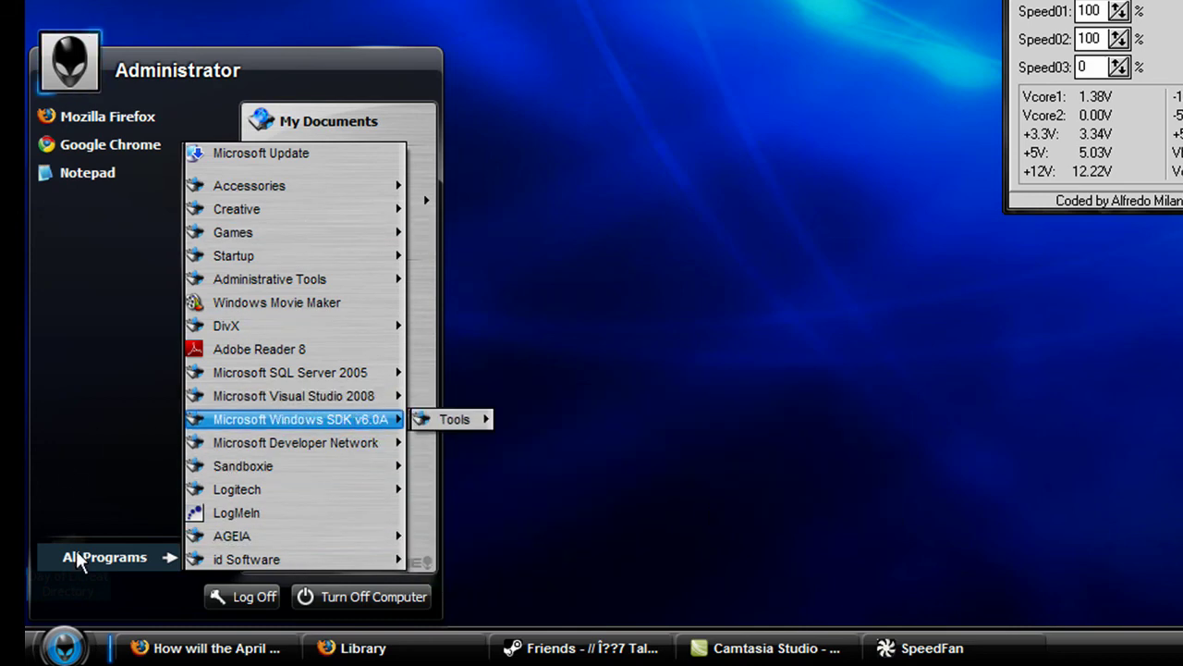
{"action": "mouse_move", "coordinate": [68, 560]}
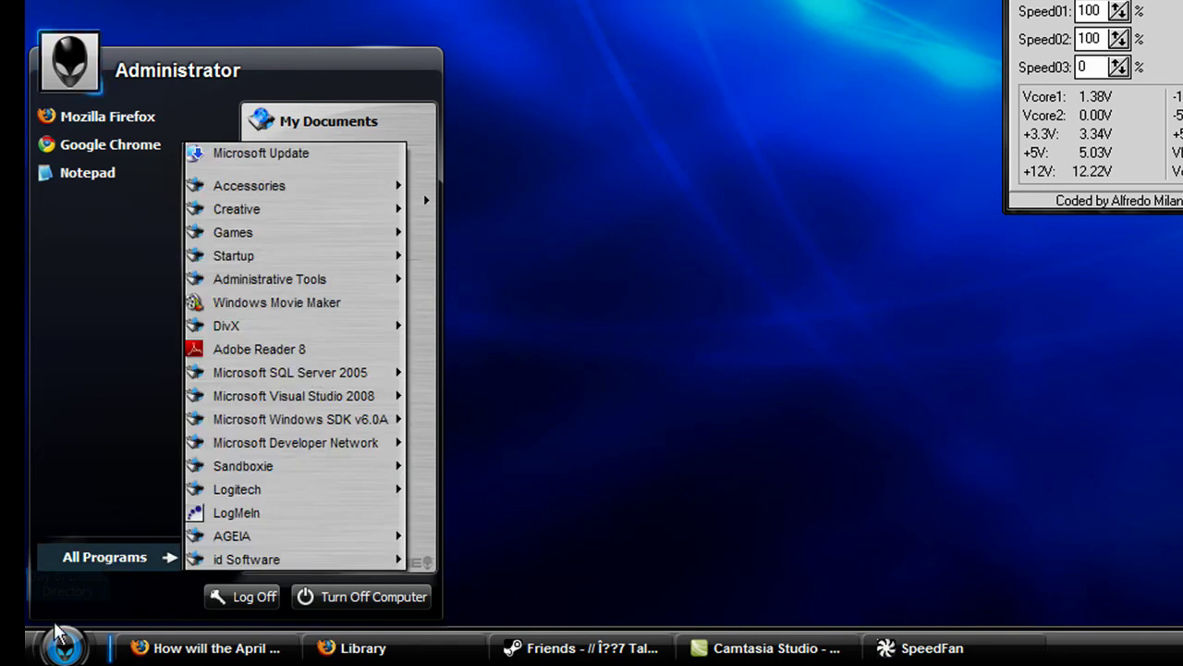